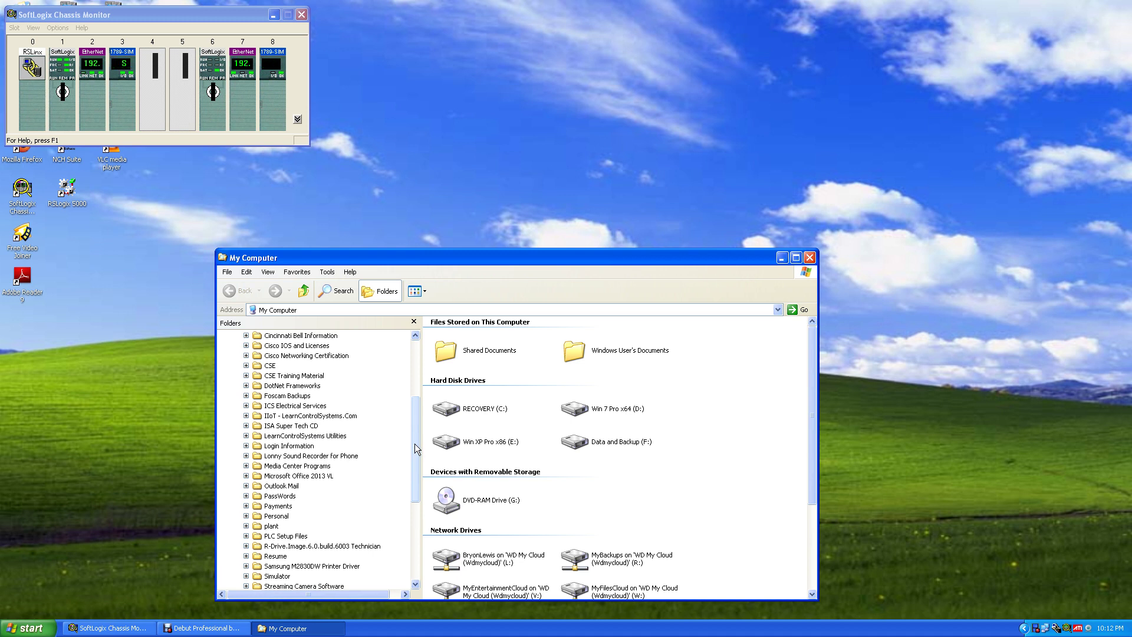
- Open the RSNetworks_for_DeviceNet_V10 folder under PLC Setup Files, Rockwell Software, RSNetworx and run setup.exe
left_click_drag(415, 443, 413, 455)
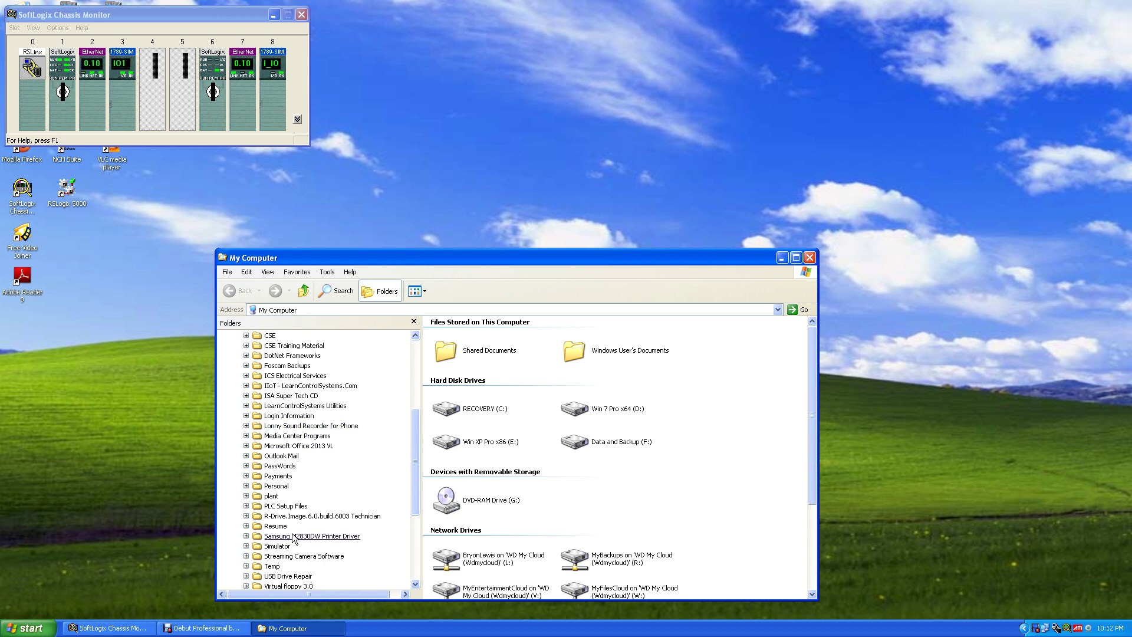
left_click(246, 506)
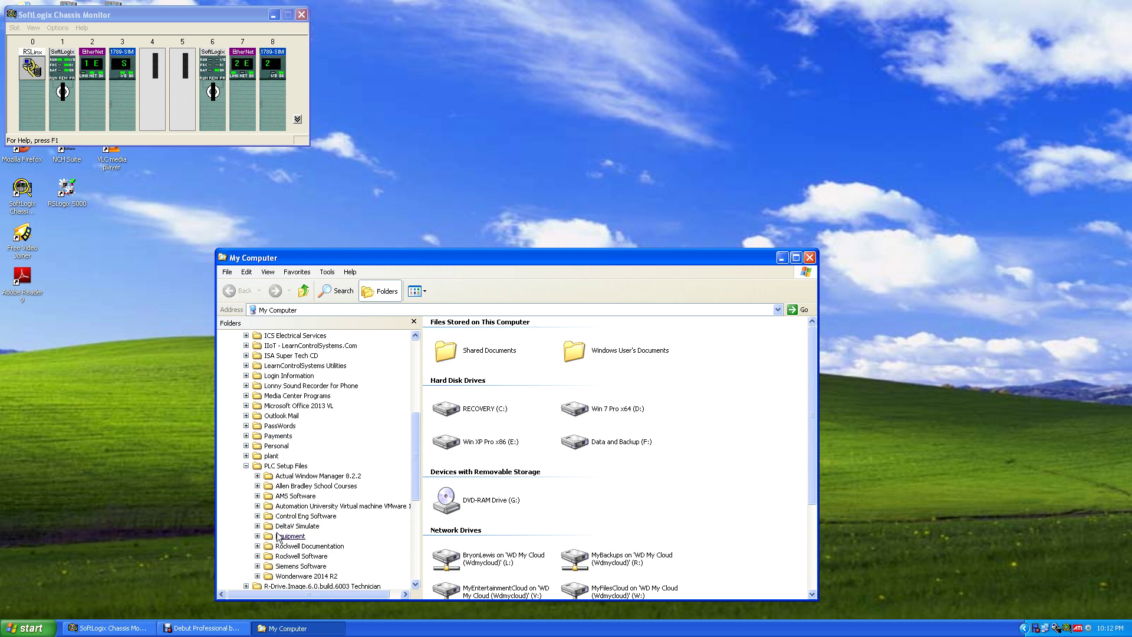
left_click(257, 556)
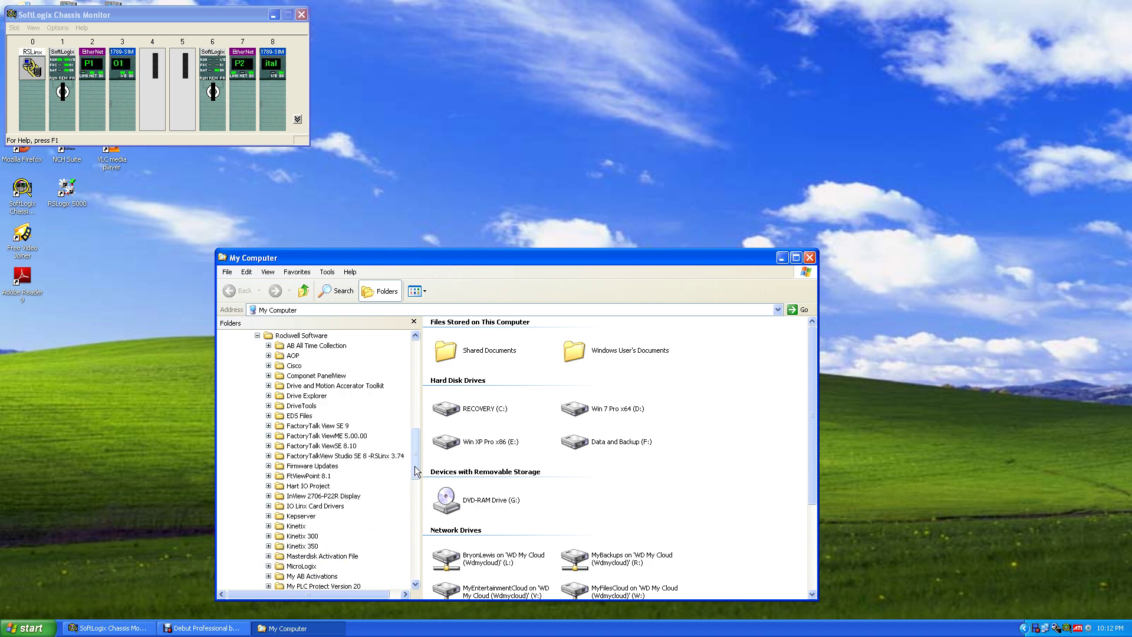
left_click_drag(416, 460, 405, 515)
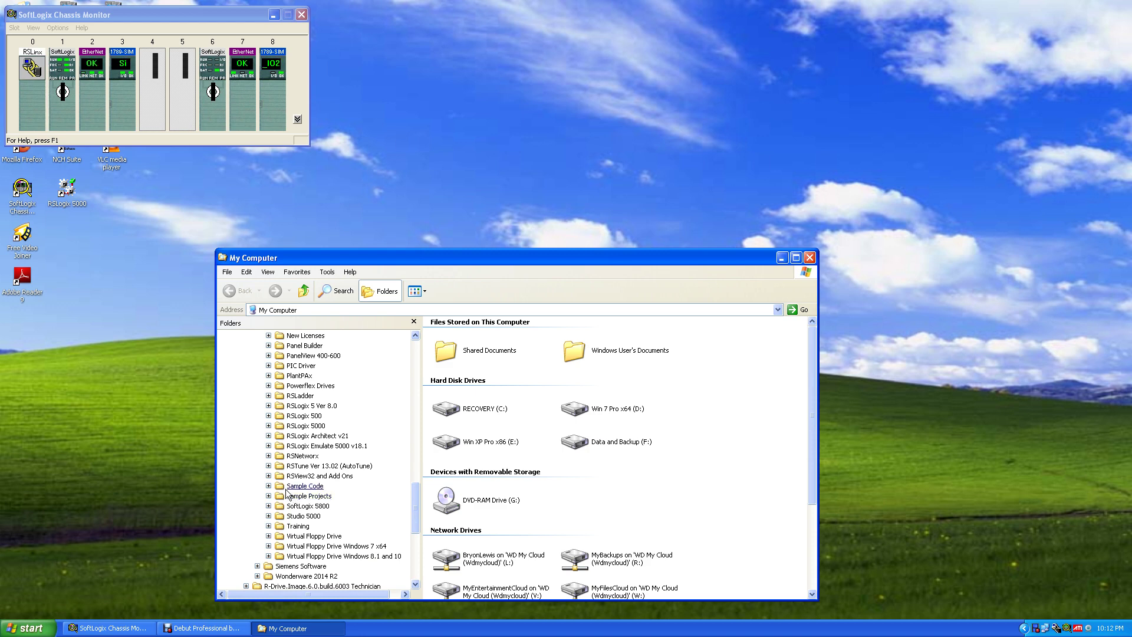
left_click(269, 455)
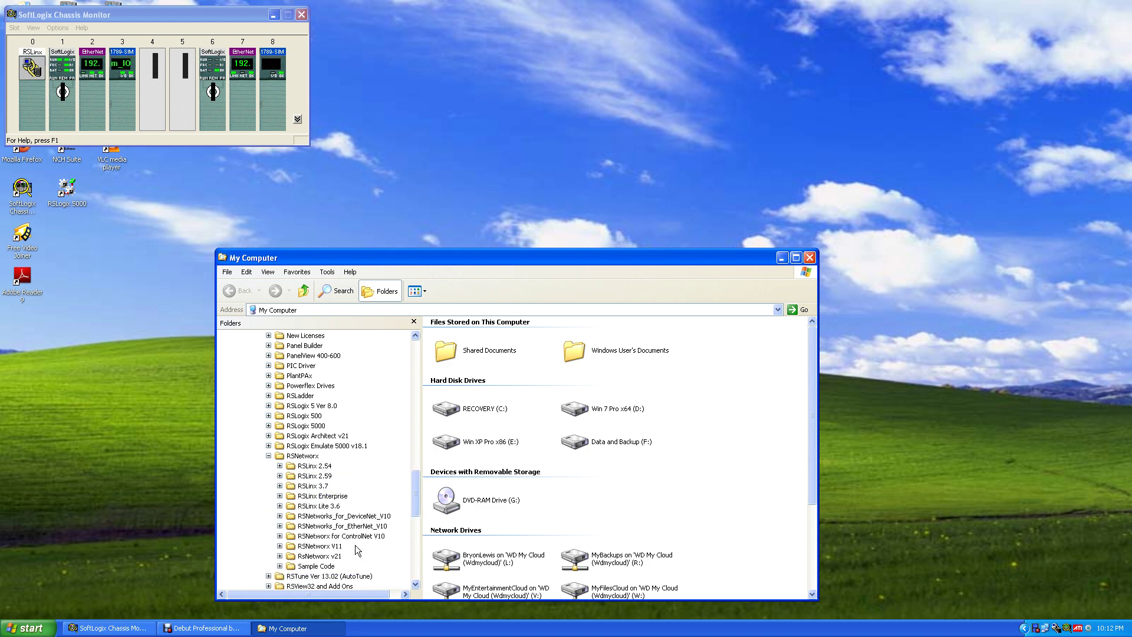
left_click(354, 516)
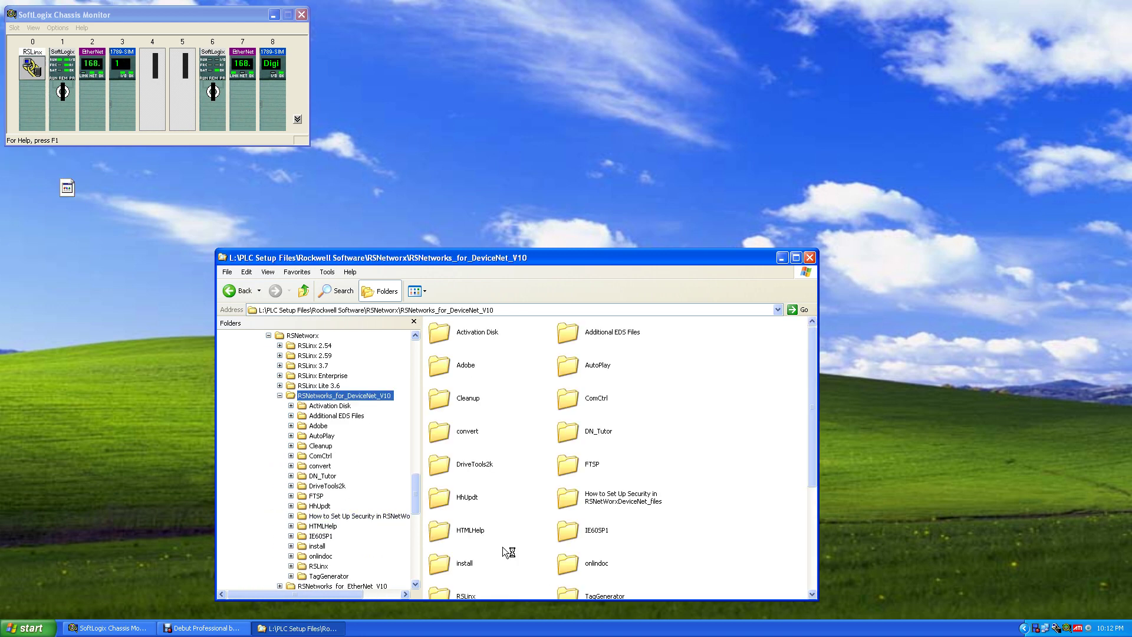
left_click_drag(812, 444, 797, 559)
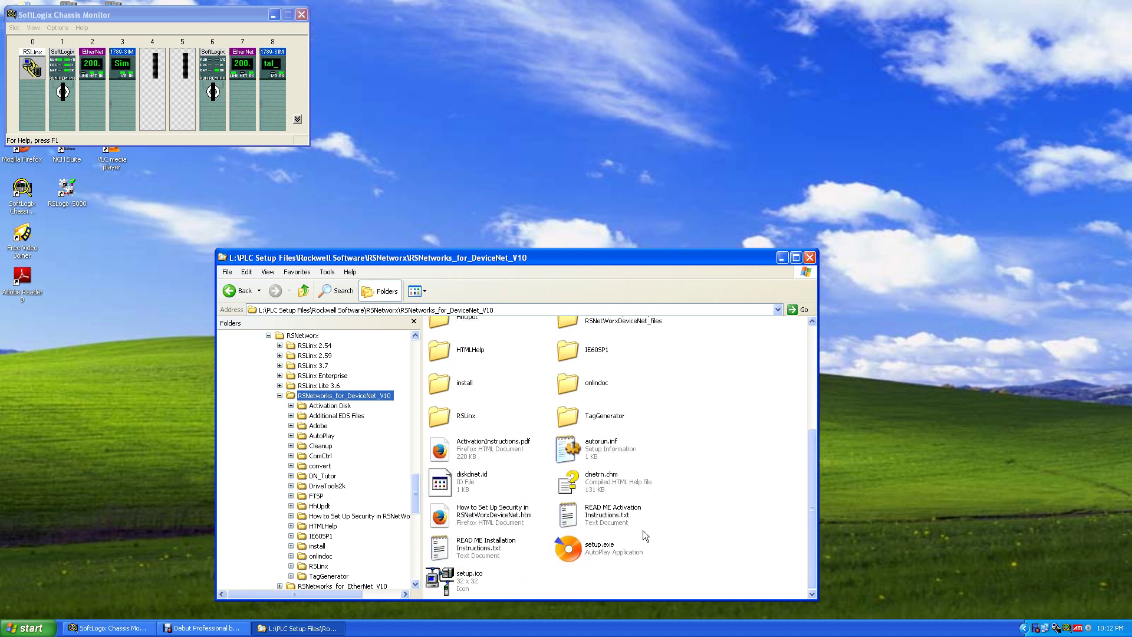
left_click(588, 554)
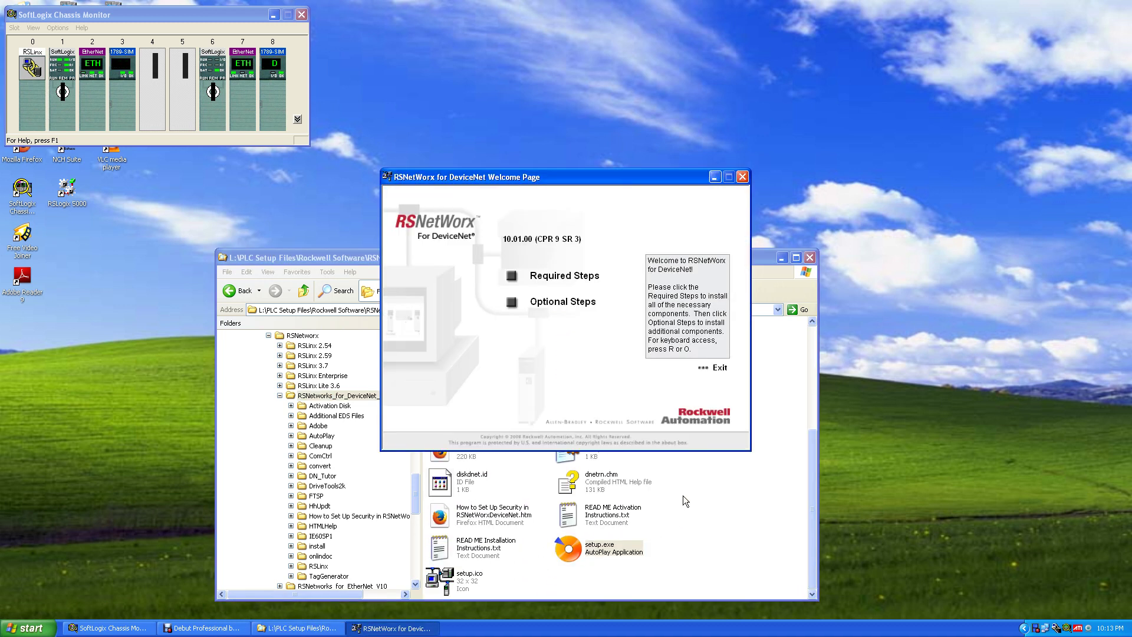
- Open READ ME Activation Instructions.txt from the installer's Activation Disk folder and copy the Rockwell activation number for all products
left_click(730, 493)
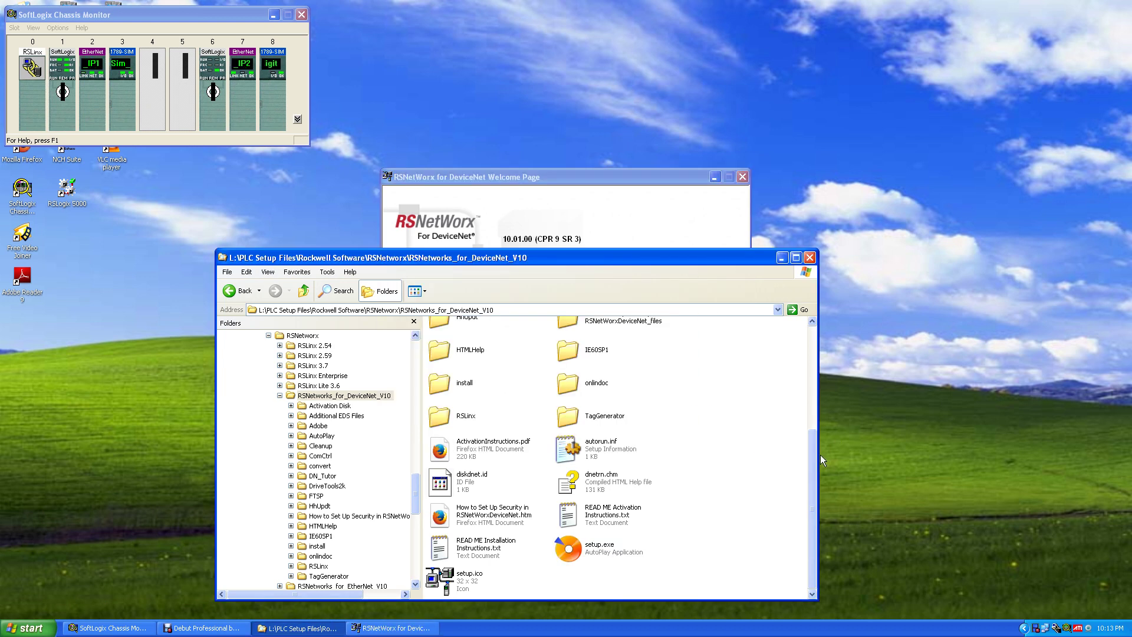
left_click_drag(808, 458, 791, 340)
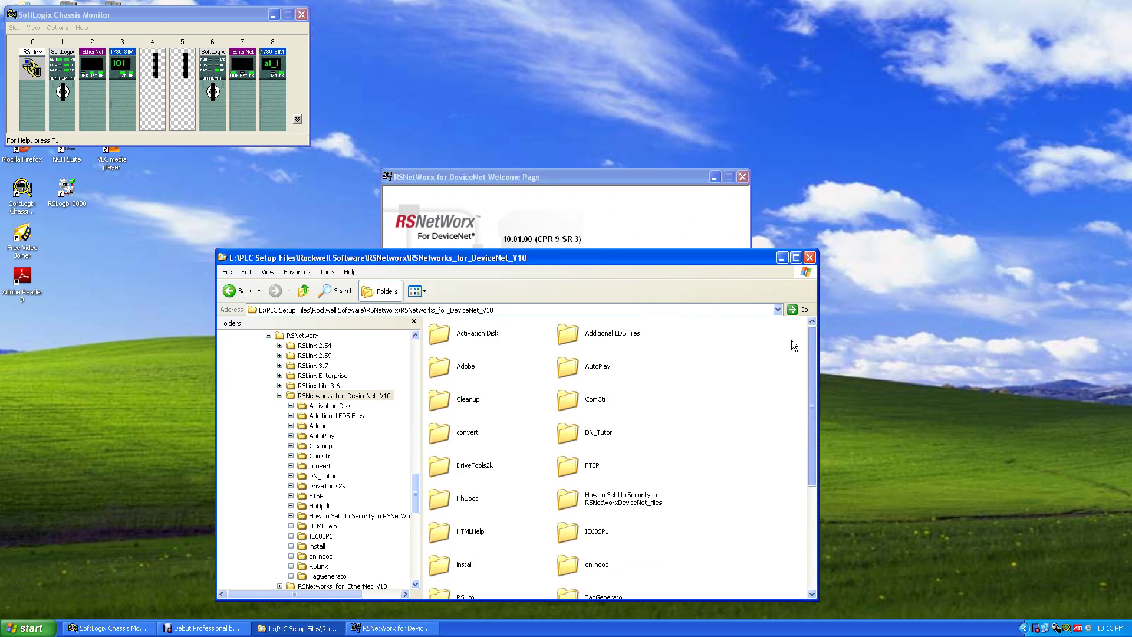
double_click(494, 335)
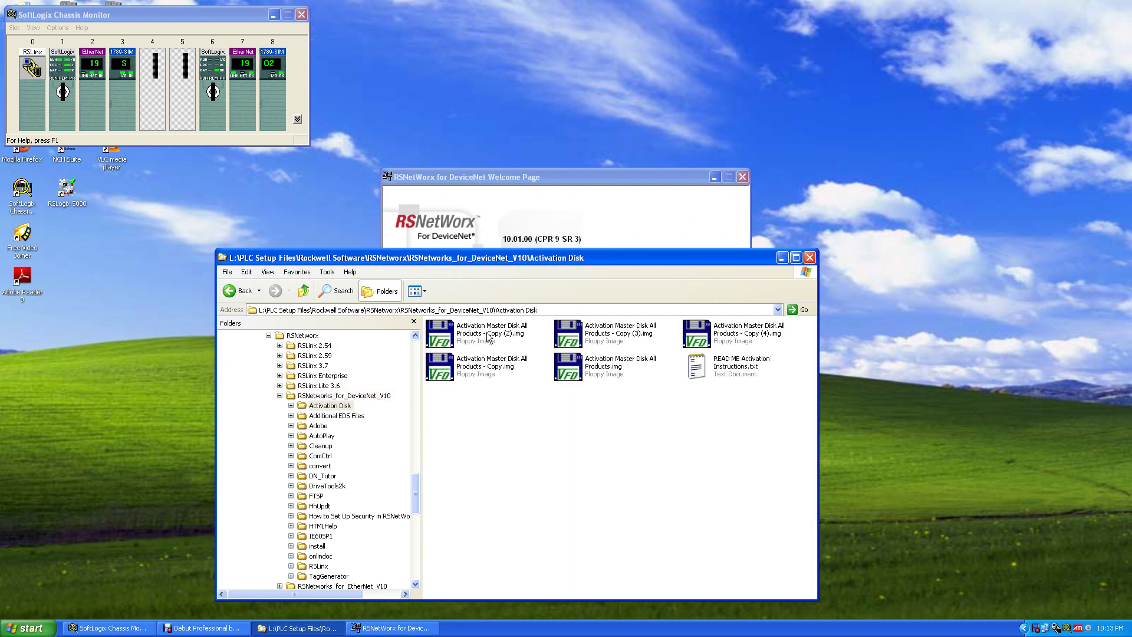
double_click(718, 371)
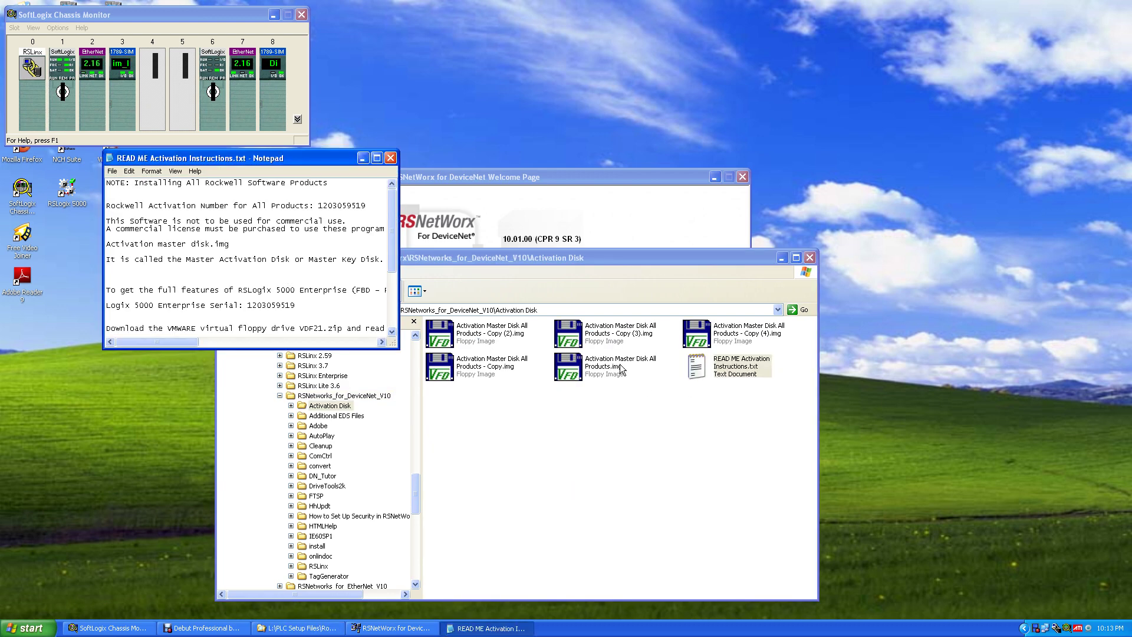
left_click_drag(319, 205, 363, 205)
right_click(358, 206)
left_click(385, 239)
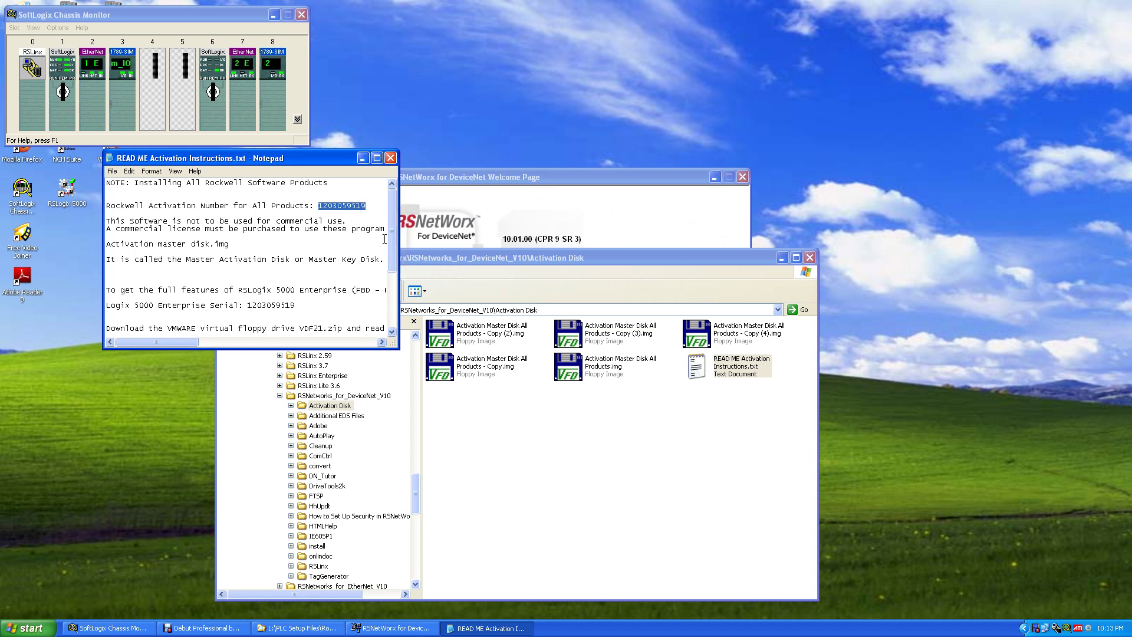
- Start the RSNetWorx installation from the welcome page's required steps and proceed past the InstallShield introduction
left_click(504, 205)
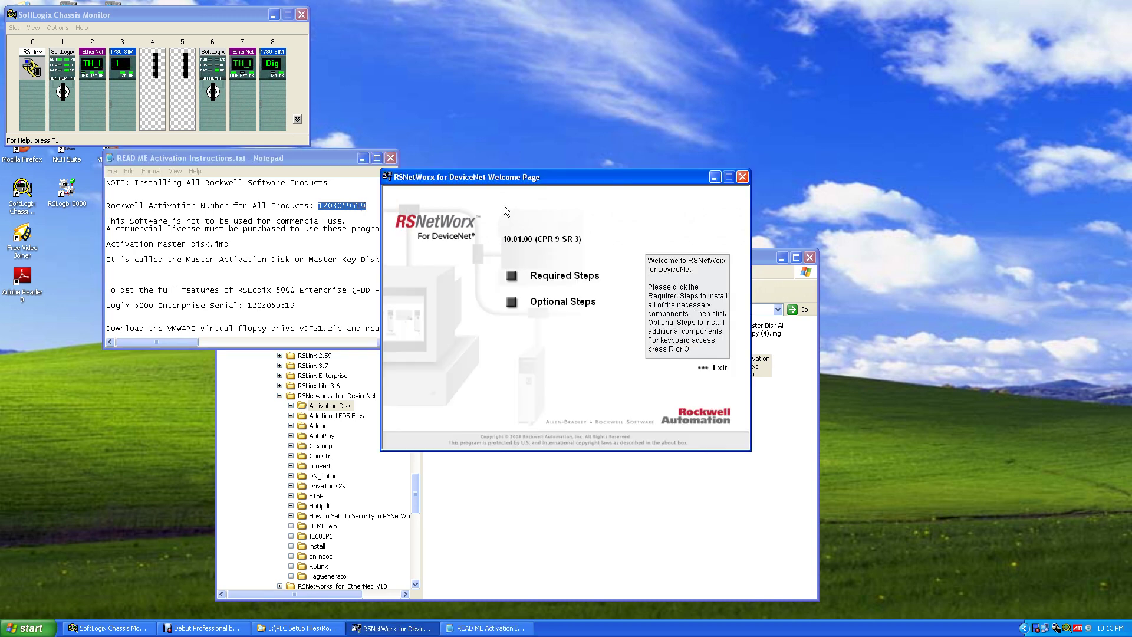
left_click(567, 277)
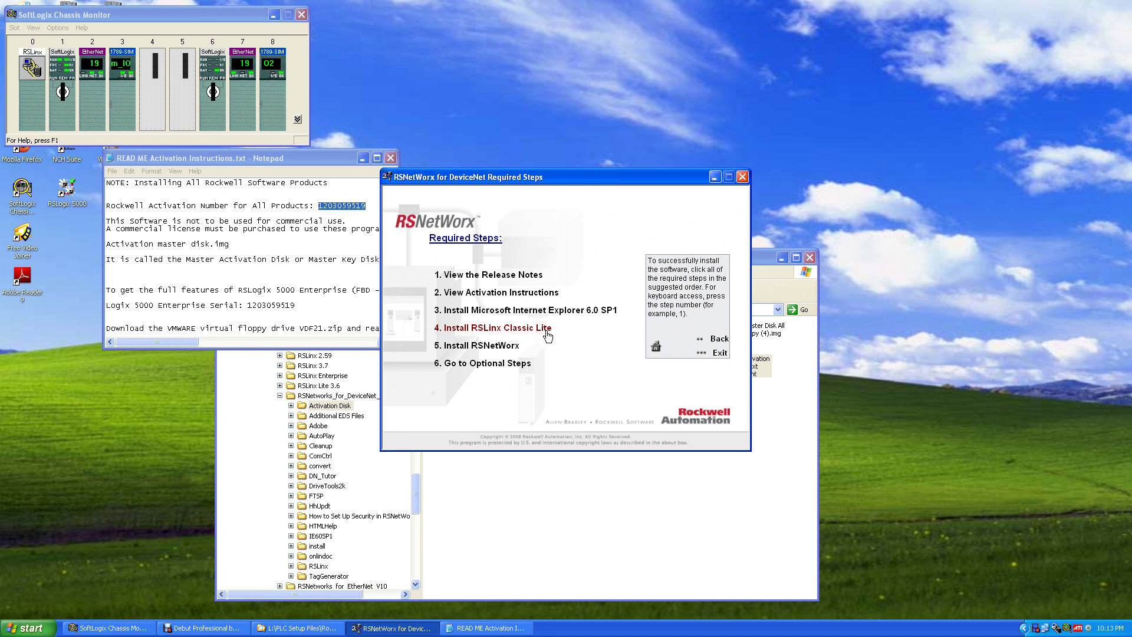
left_click(498, 350)
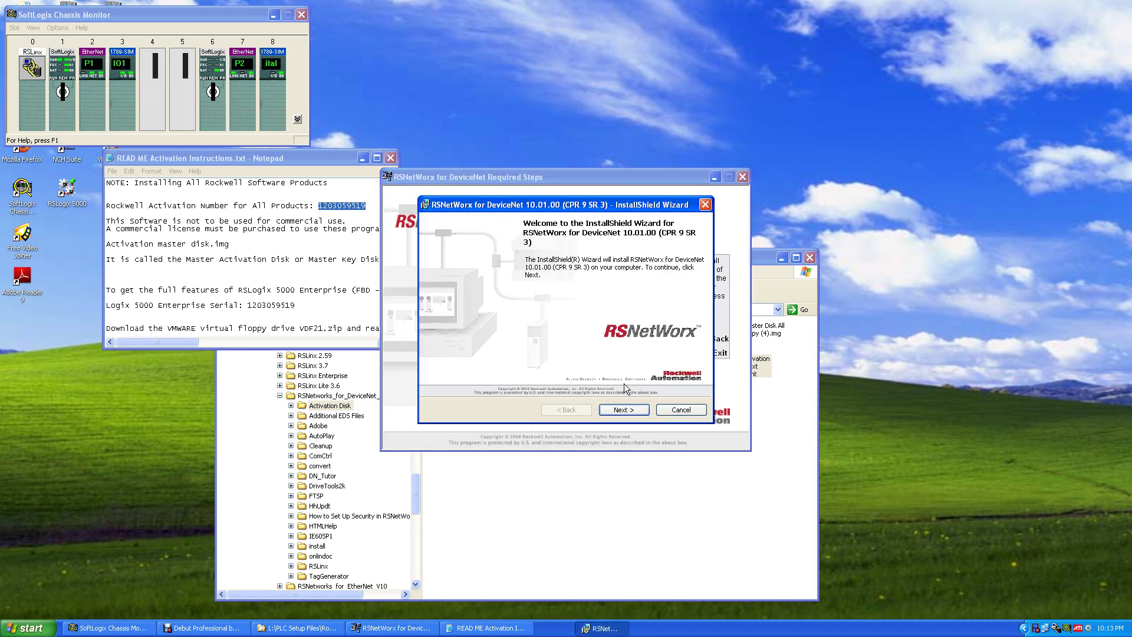
left_click(624, 408)
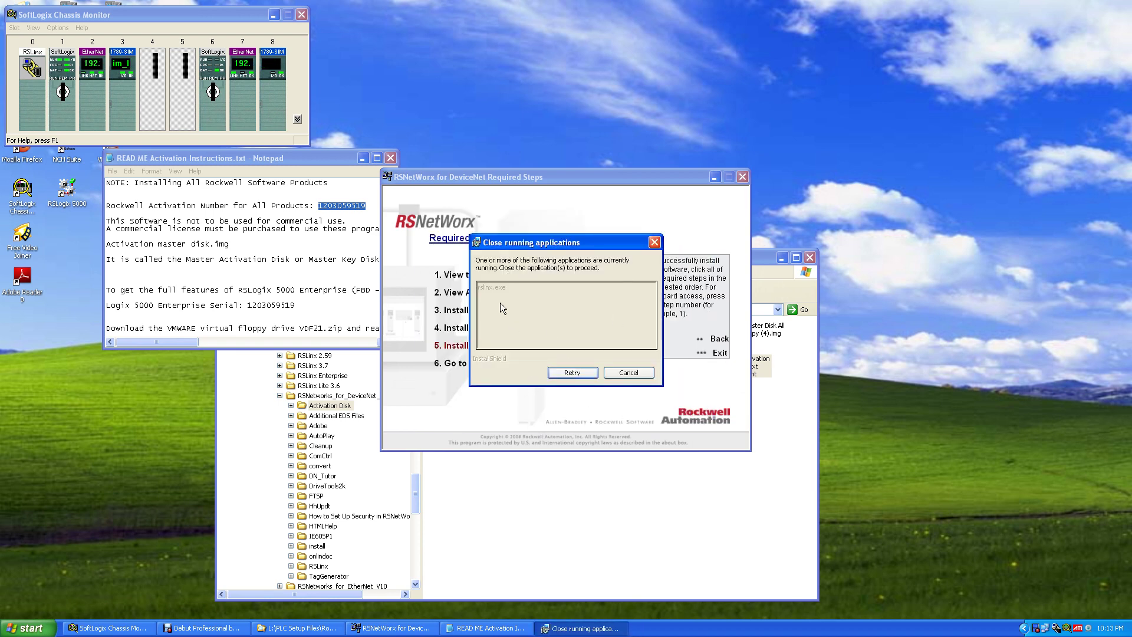
left_click(1057, 630)
right_click(1057, 627)
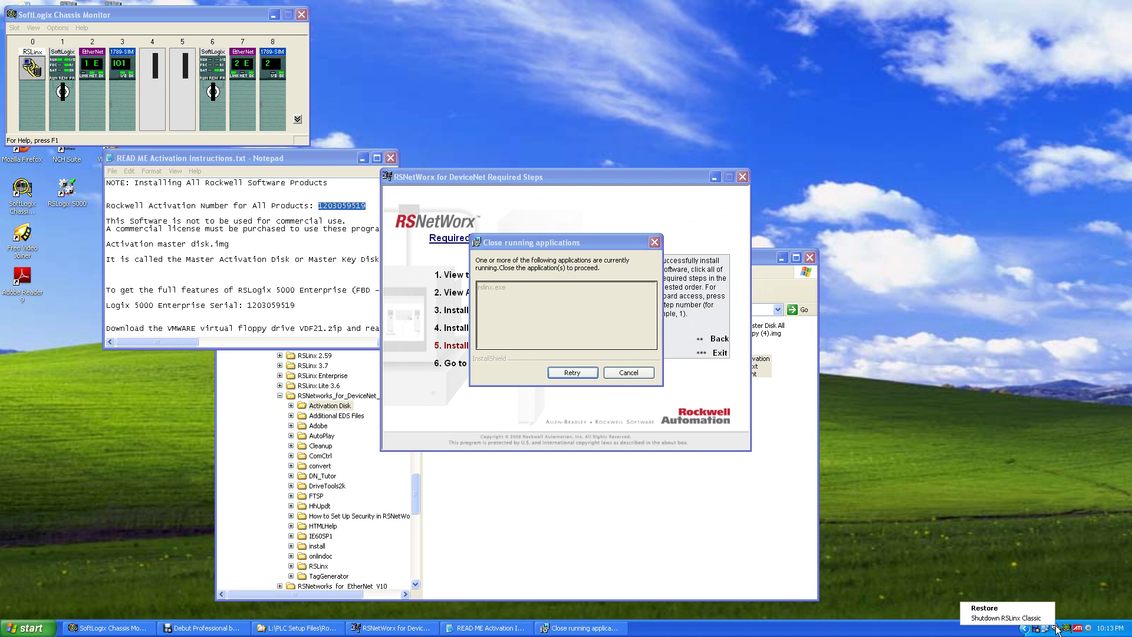
left_click(1026, 618)
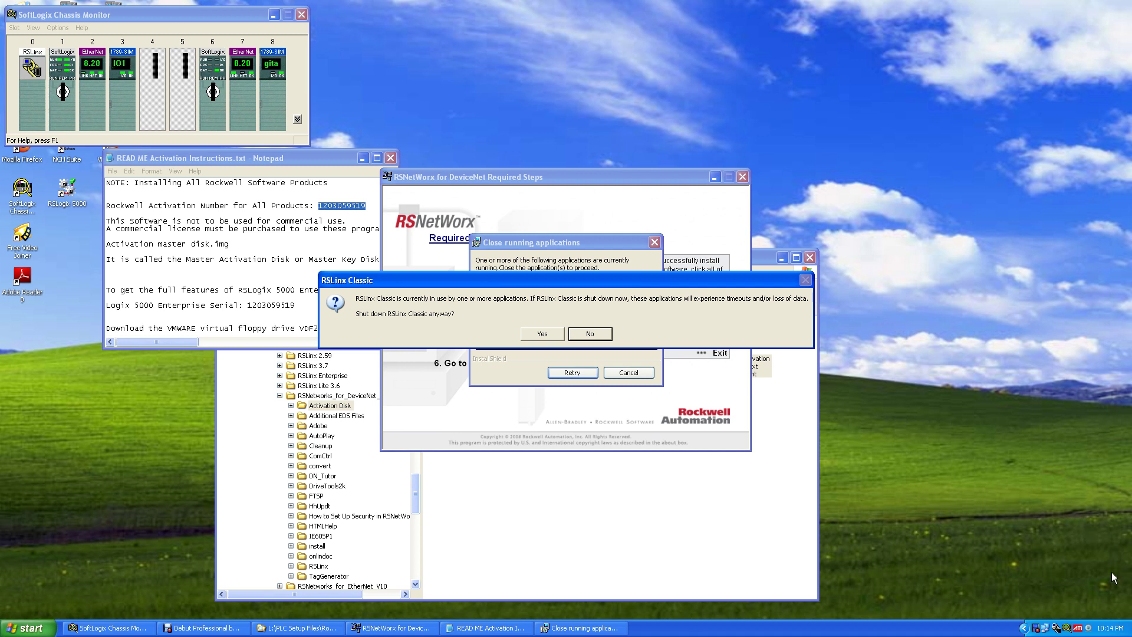
left_click(583, 332)
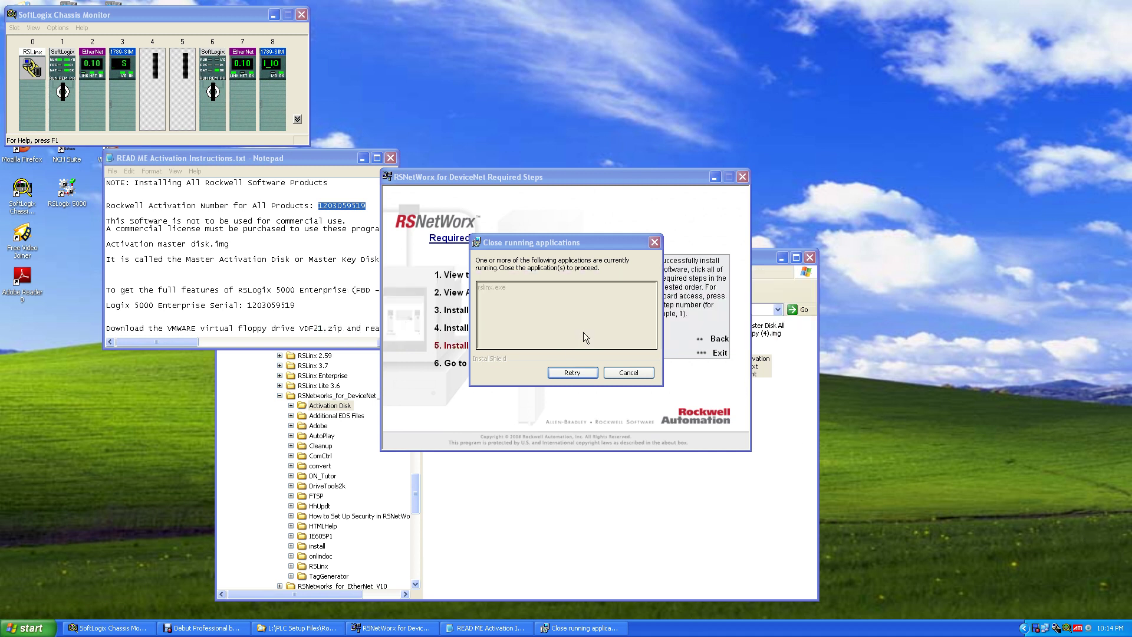
- Shut down the SoftLogix Chassis Monitor
right_click(1069, 629)
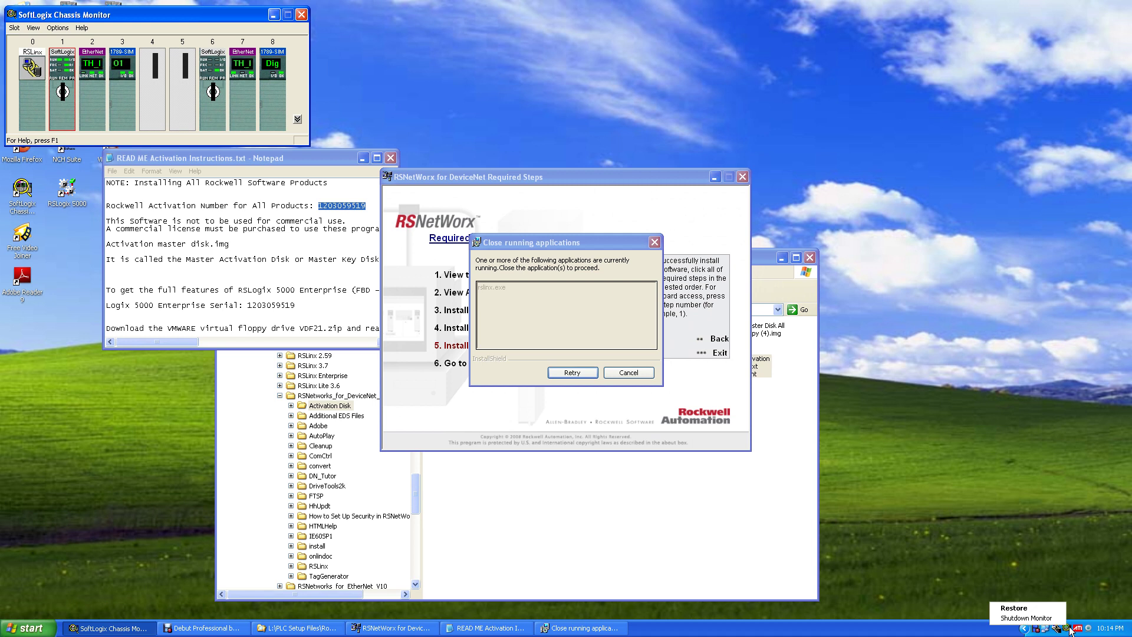
left_click(1082, 613)
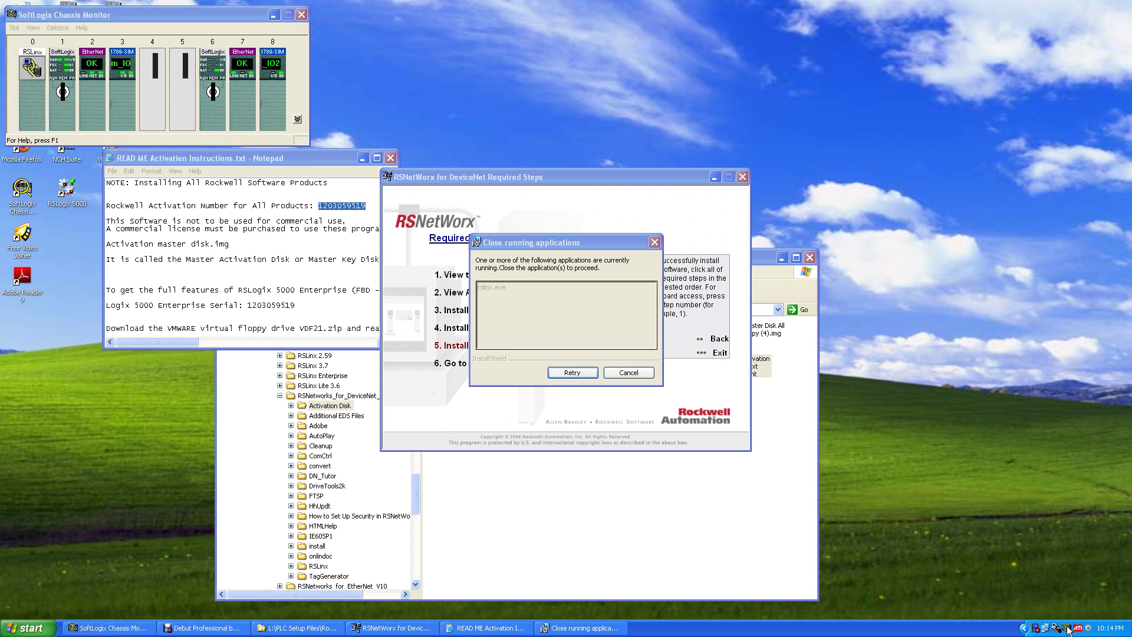
right_click(1068, 628)
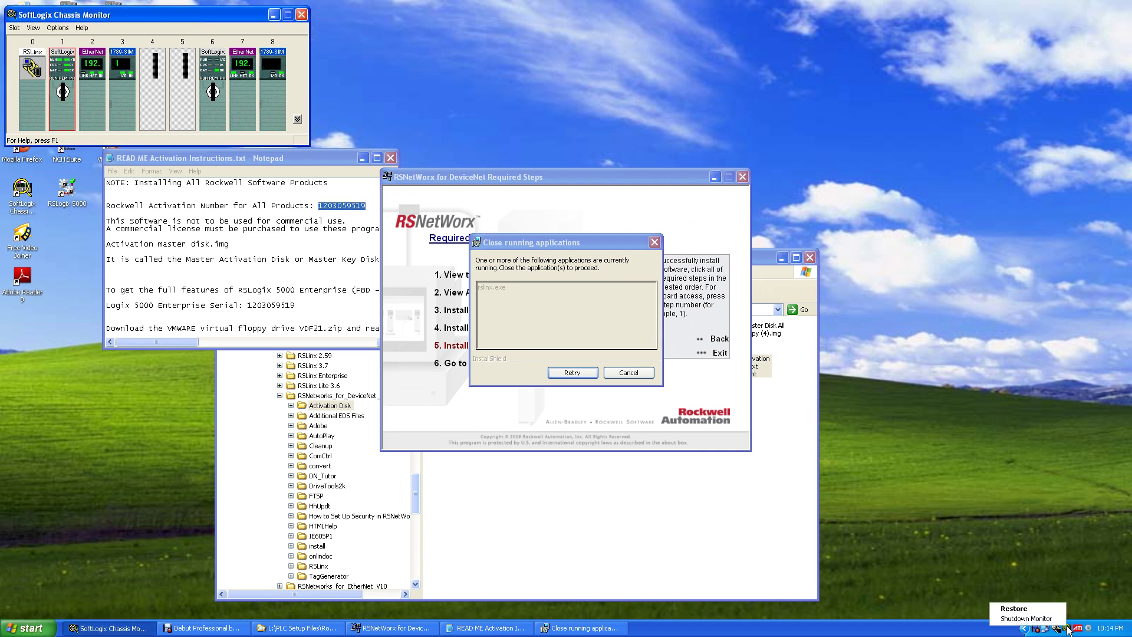
left_click(1052, 618)
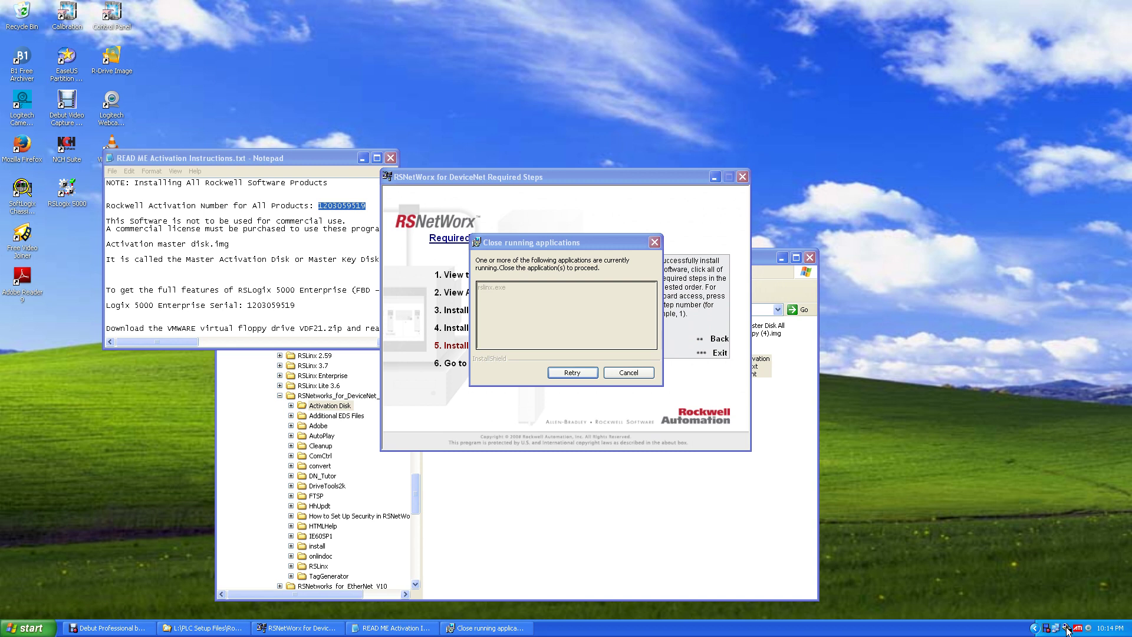
- Shut down RSLinx Classic even though it is in use and retry the installer's check for running applications
right_click(1067, 628)
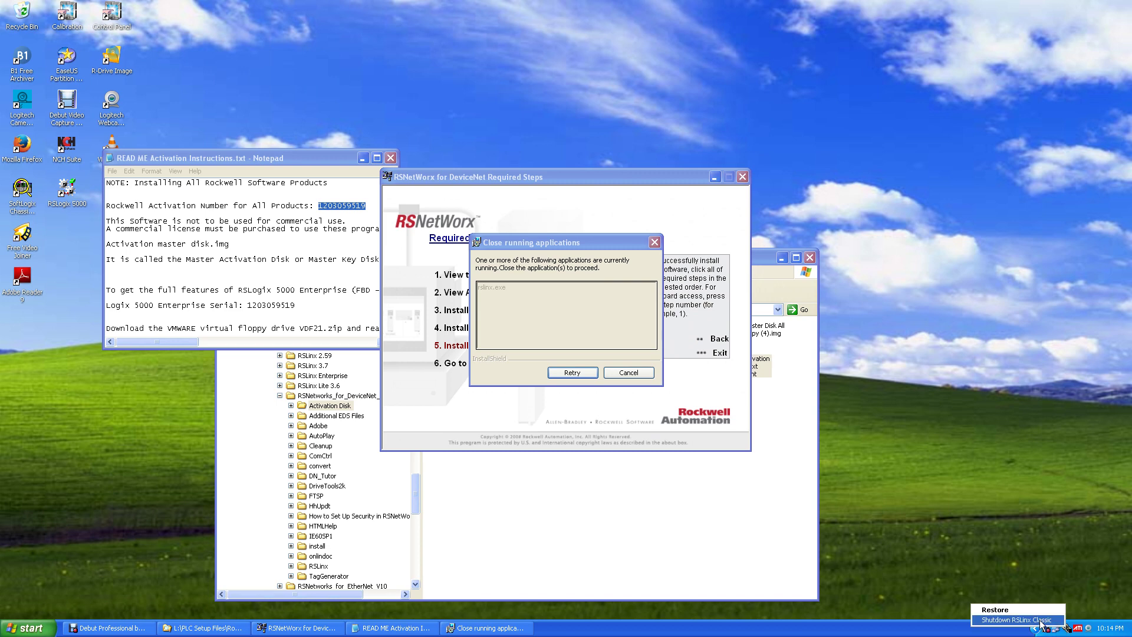
left_click(1041, 620)
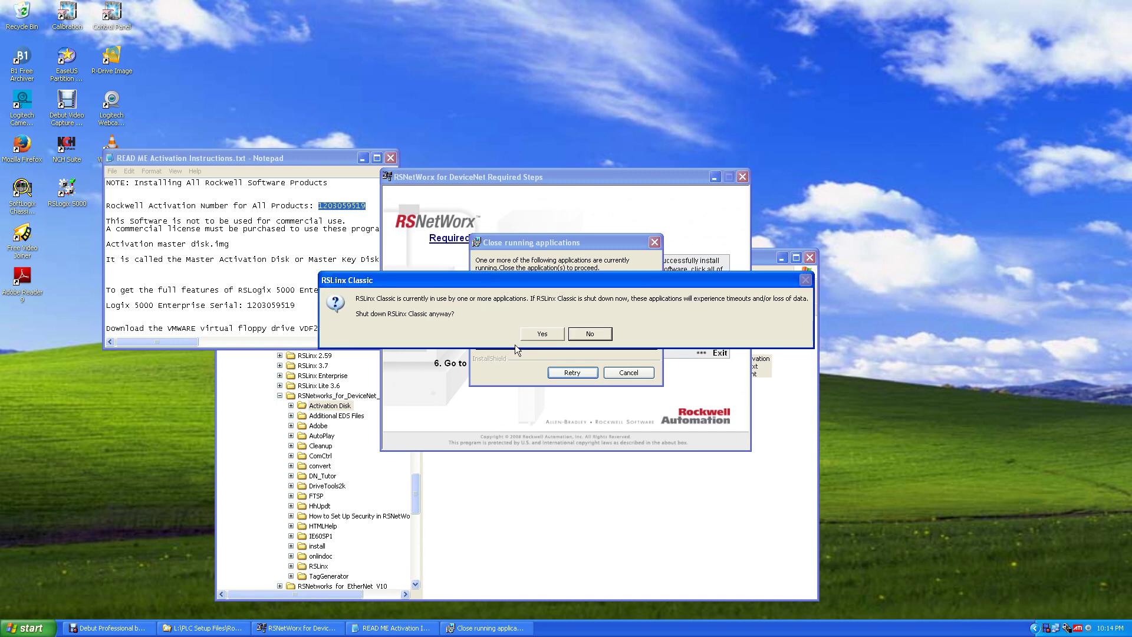
left_click(528, 334)
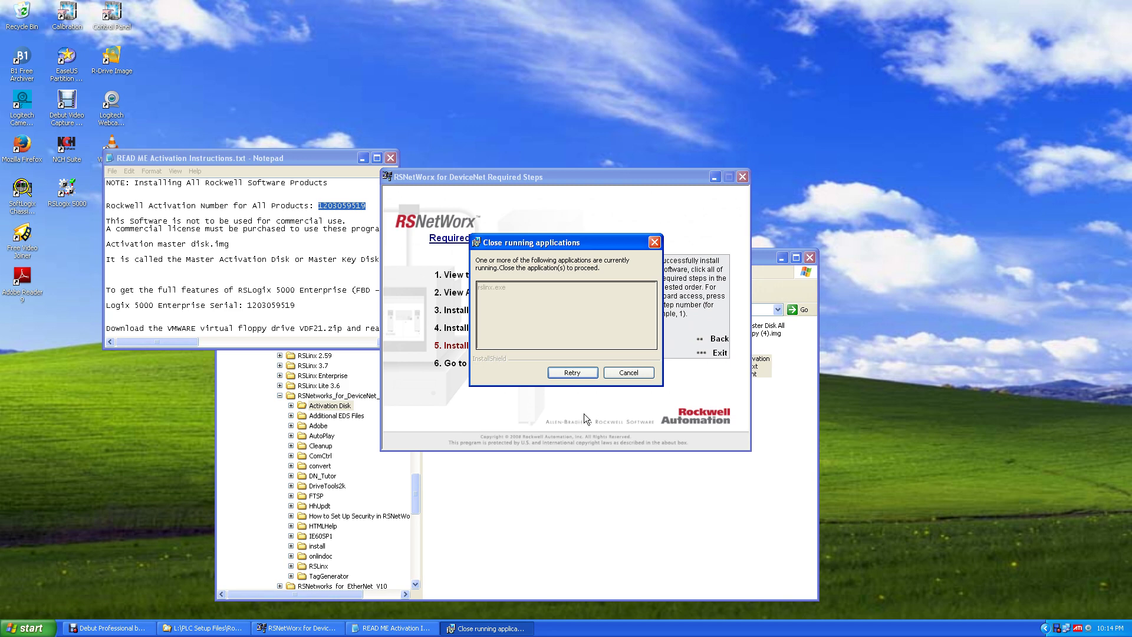
left_click(565, 374)
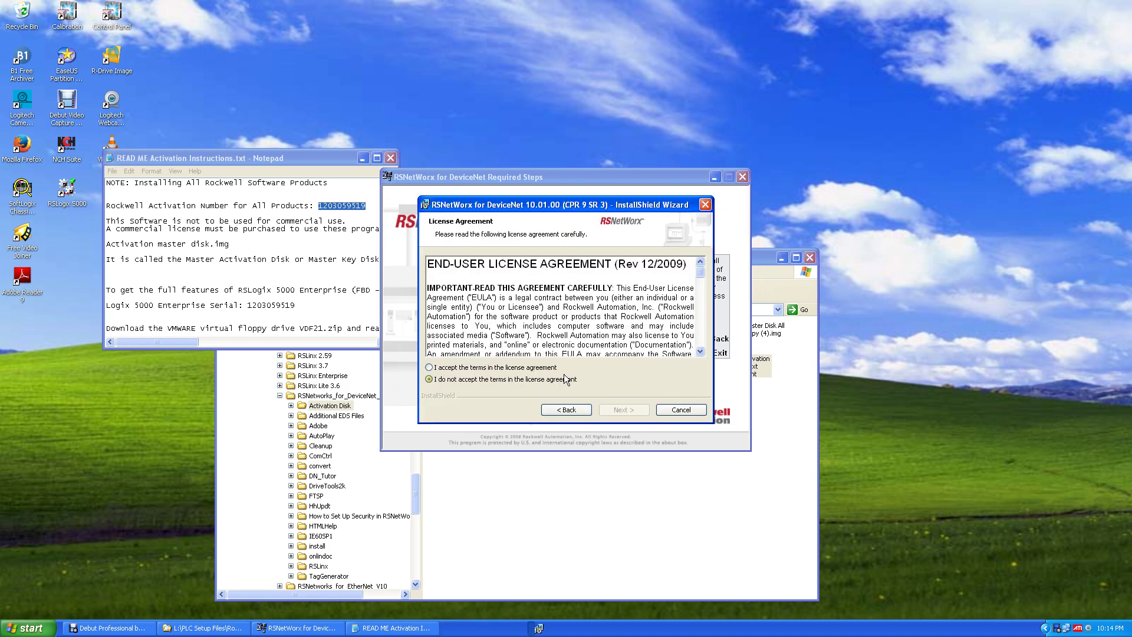
- Accept the license agreement and paste the copied activation number as the 10-digit serial number, keeping the user name
left_click(441, 369)
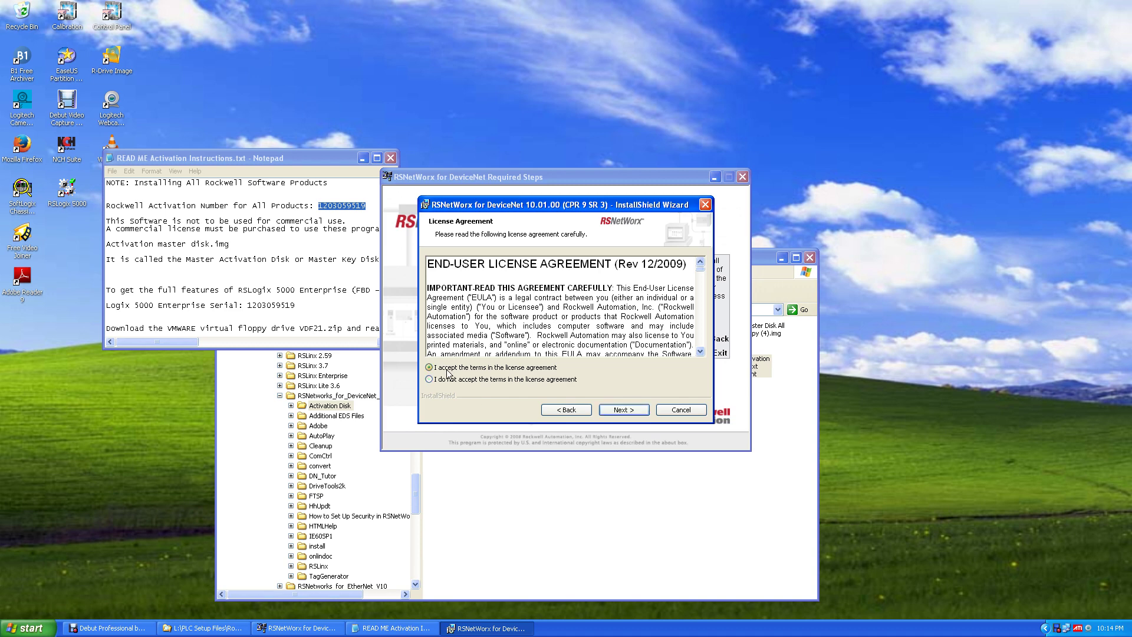
left_click(624, 410)
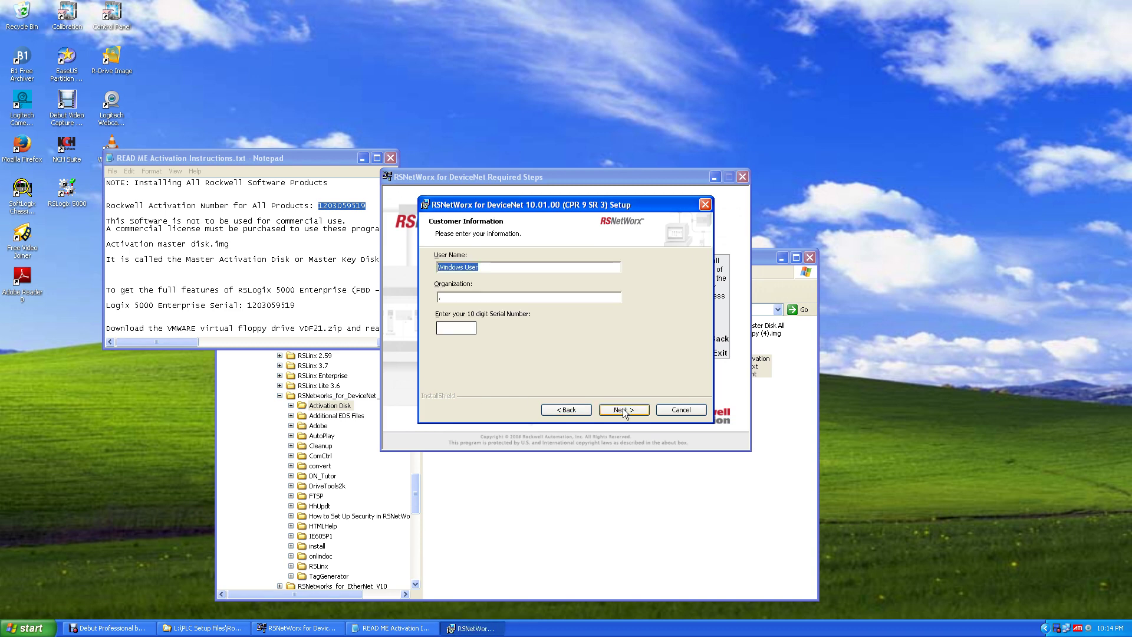
left_click(458, 328)
right_click(457, 328)
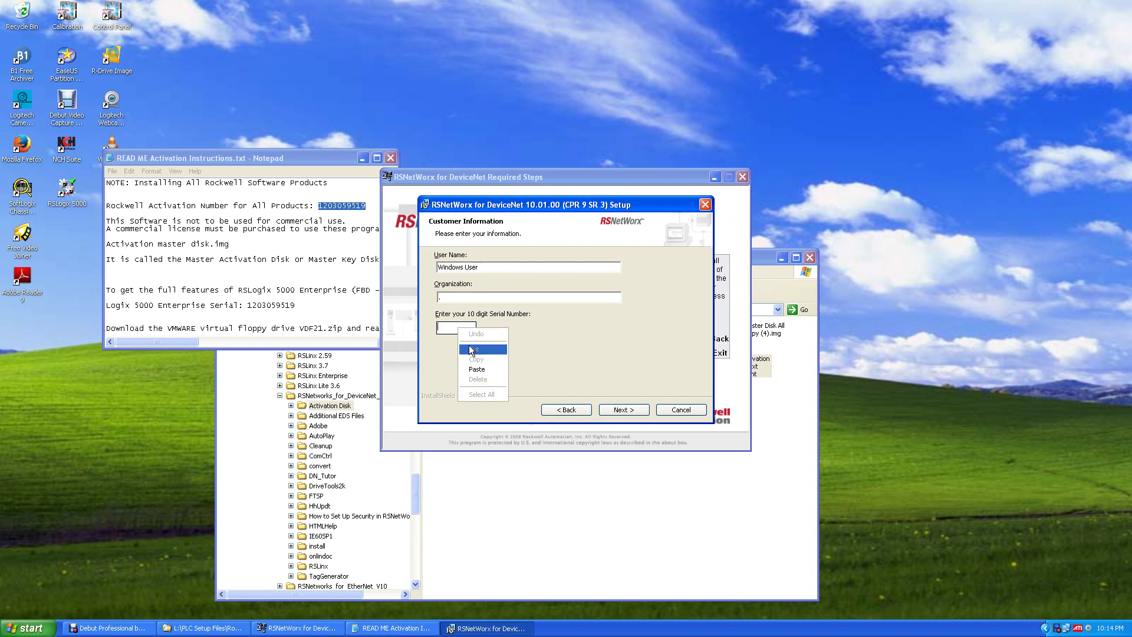
left_click(479, 370)
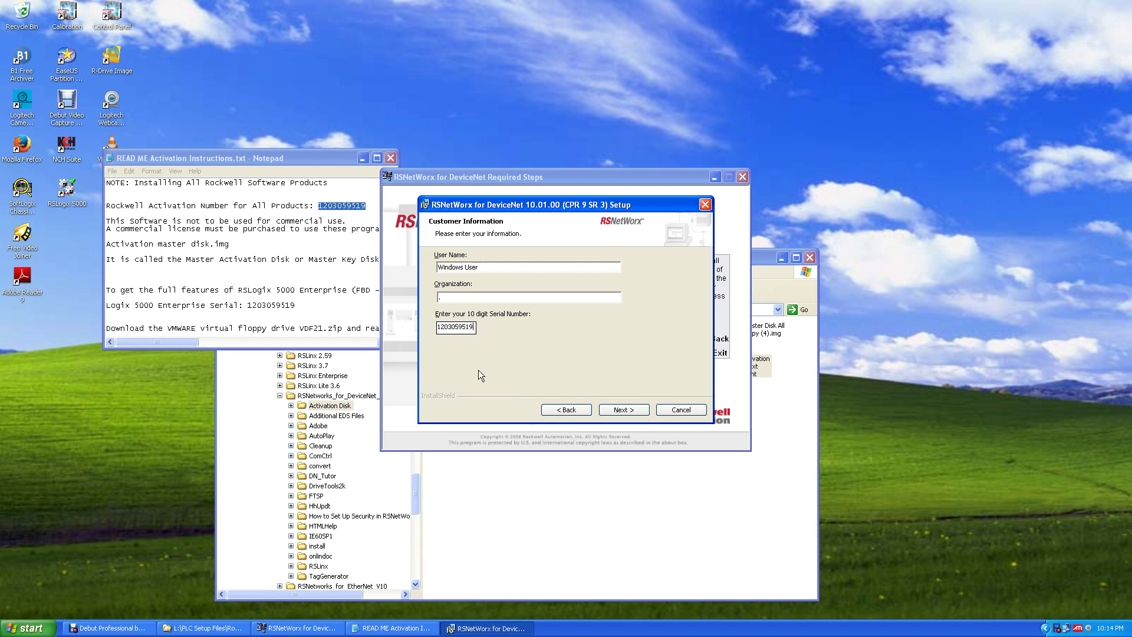
left_click(622, 410)
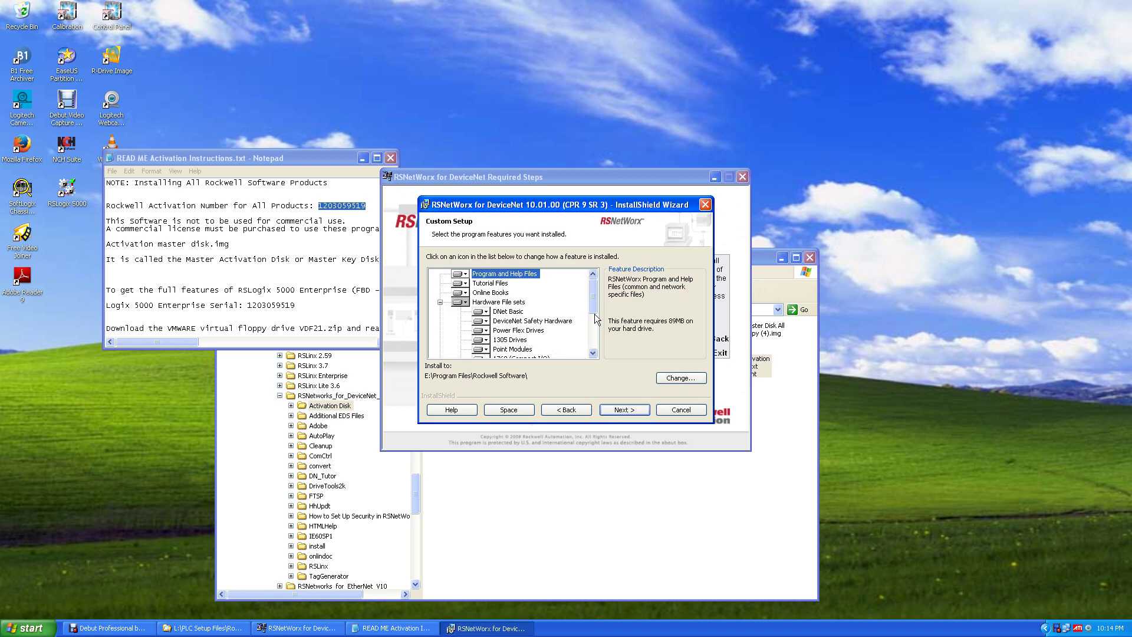
- Exclude the Power Flex Drives hardware files from the custom setup by making that feature unavailable
left_click(483, 331)
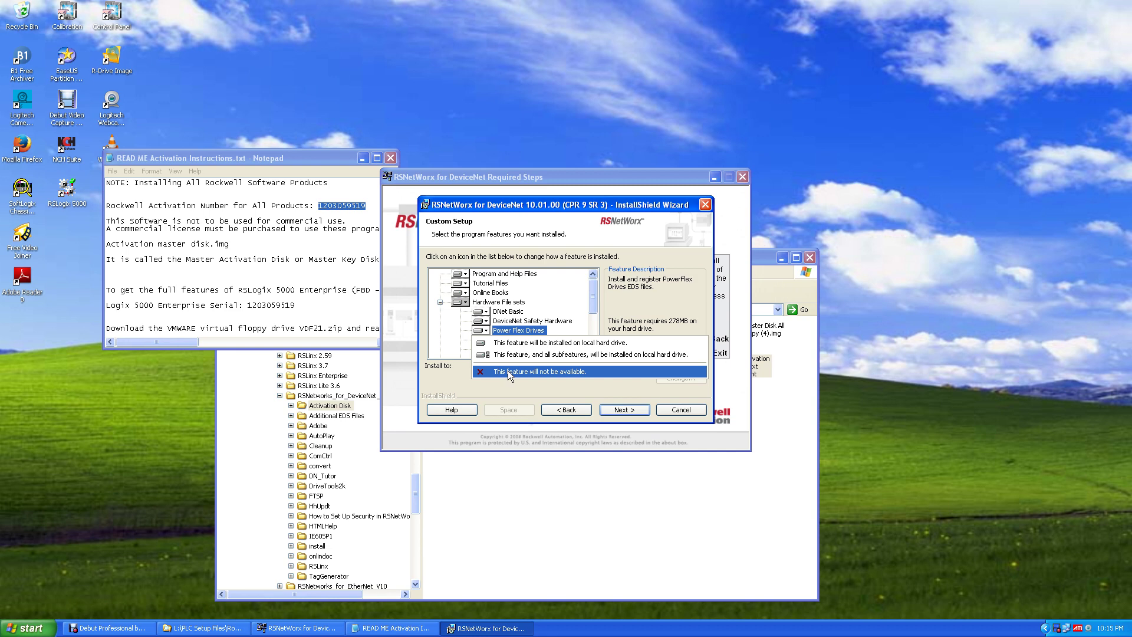
left_click(508, 371)
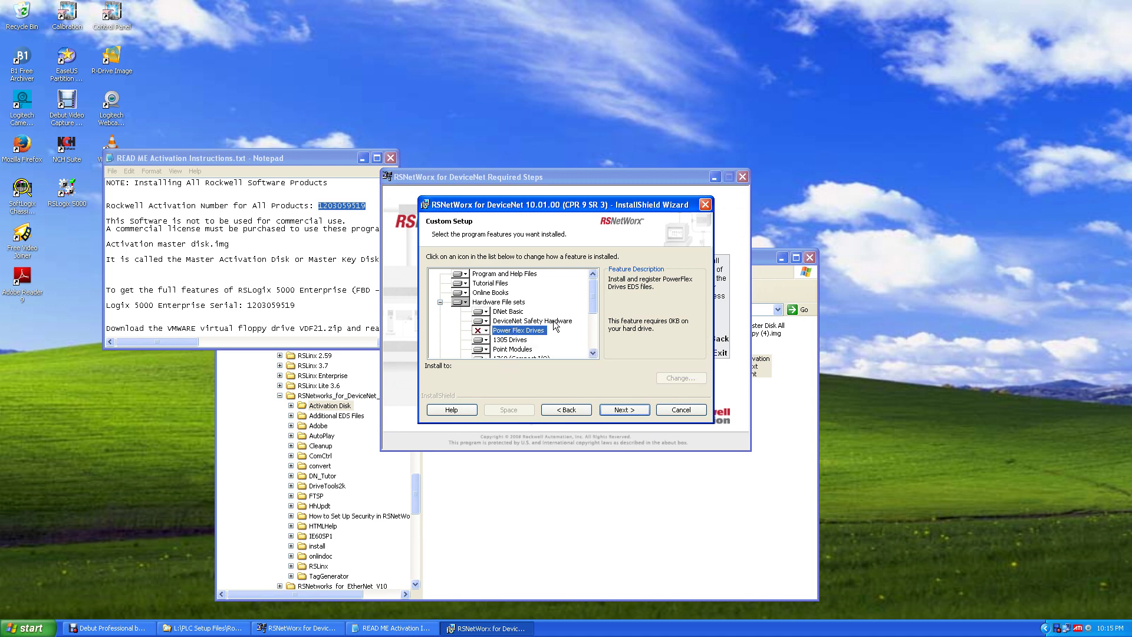
- Make the DeviceNet Safety Hardware and 1305 Drives hardware file sets unavailable in the custom setup
left_click(483, 320)
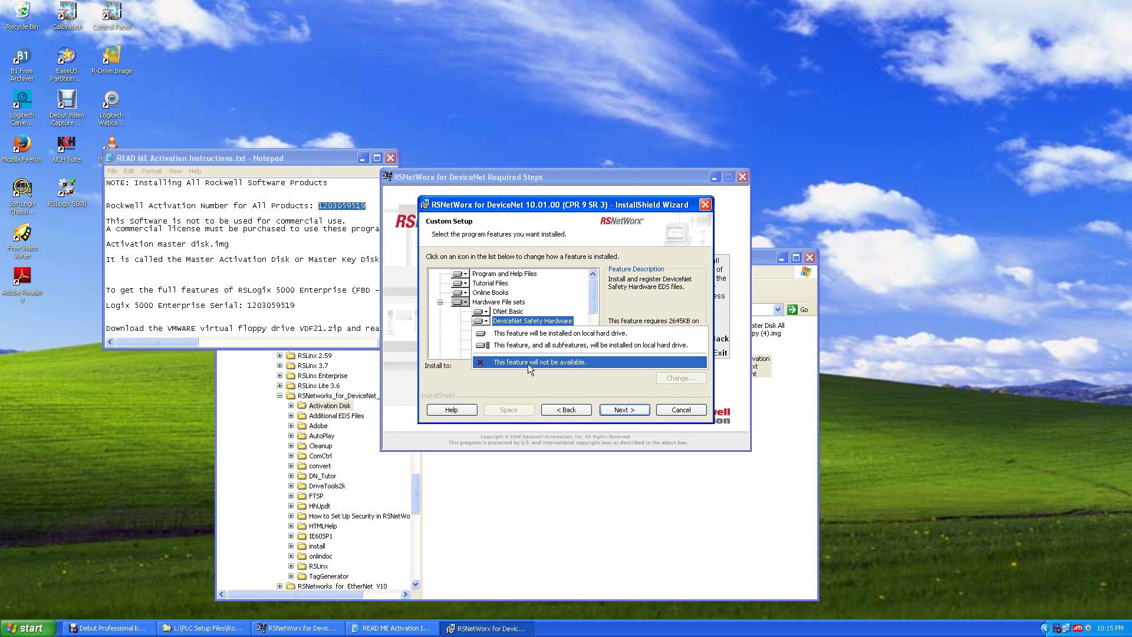
left_click(529, 363)
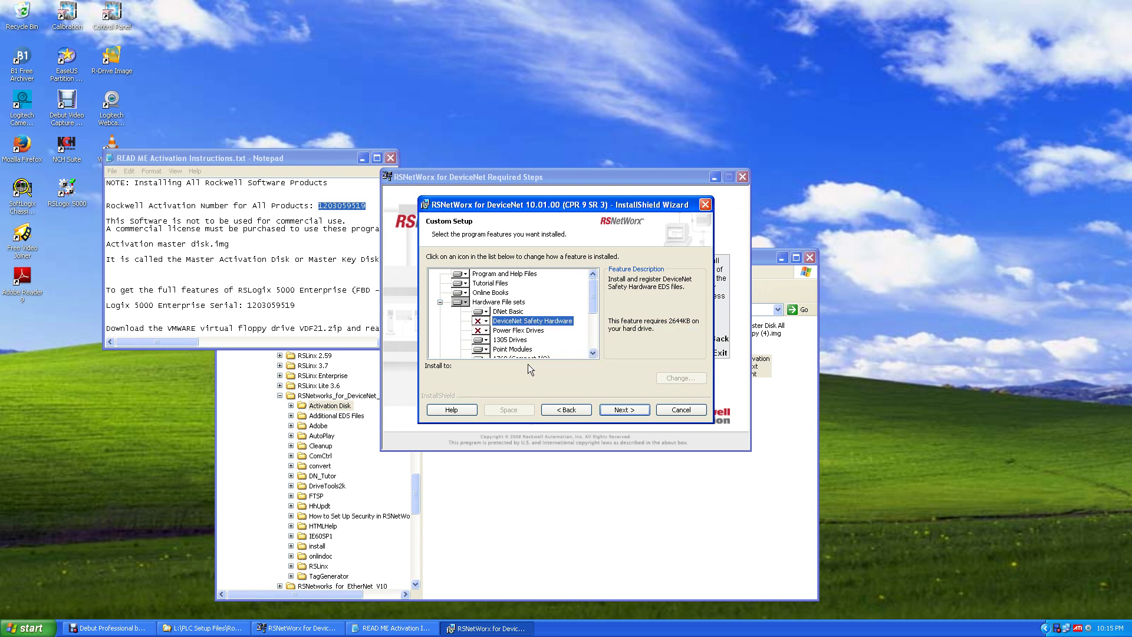
left_click(482, 340)
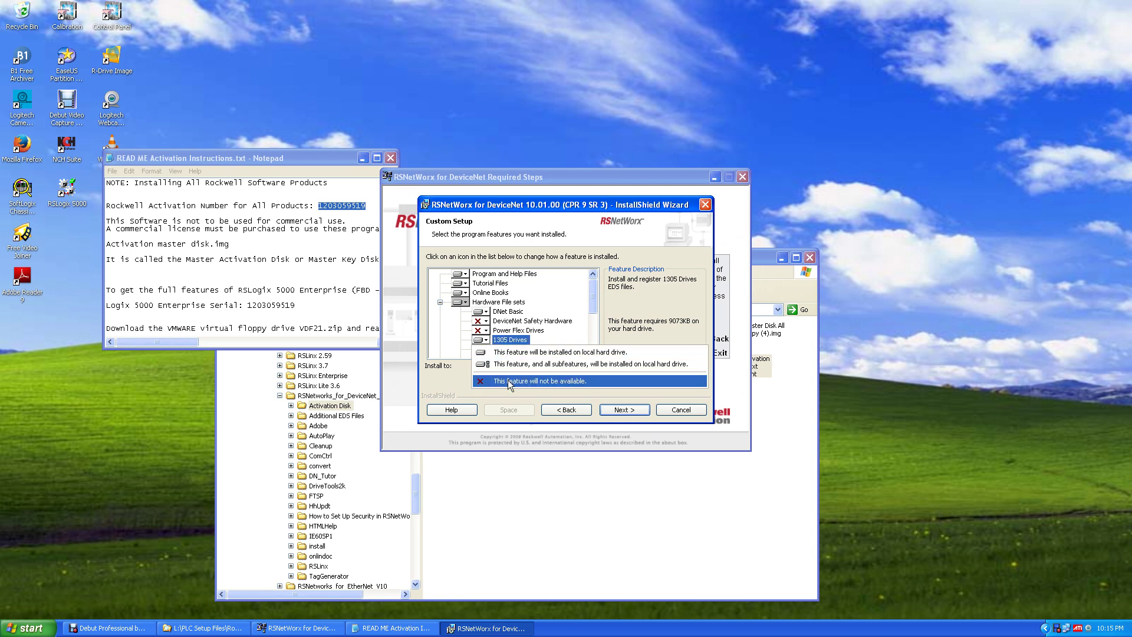
left_click(508, 379)
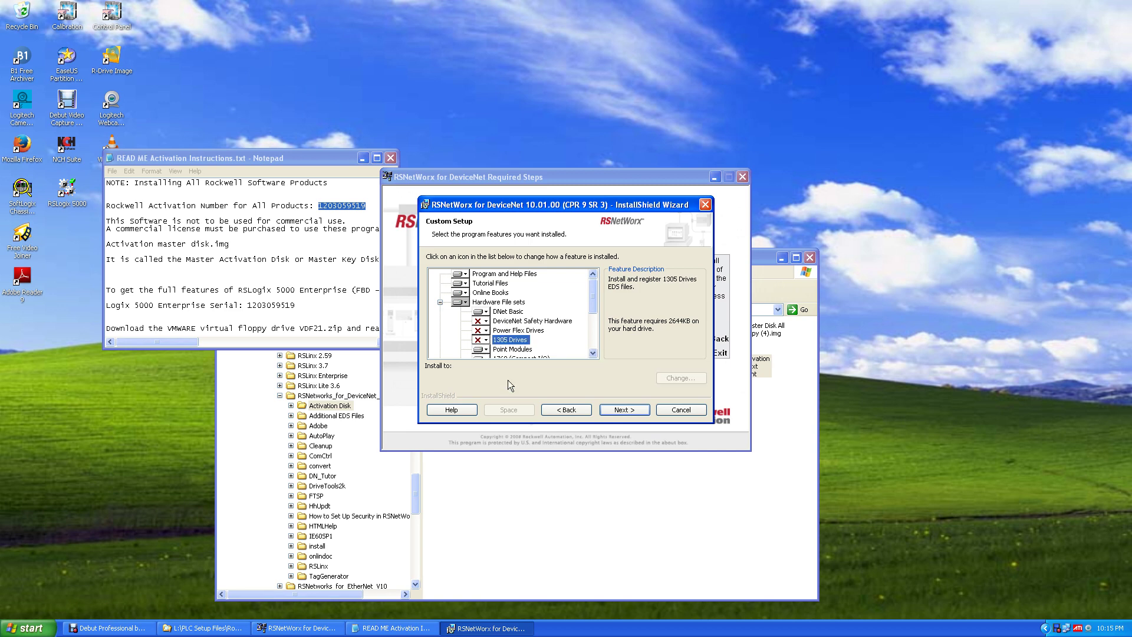
- Exclude the 1769 (Compact I/O) hardware files from the custom setup by making that feature unavailable
left_click(593, 353)
left_click(593, 353)
left_click(593, 354)
left_click(592, 353)
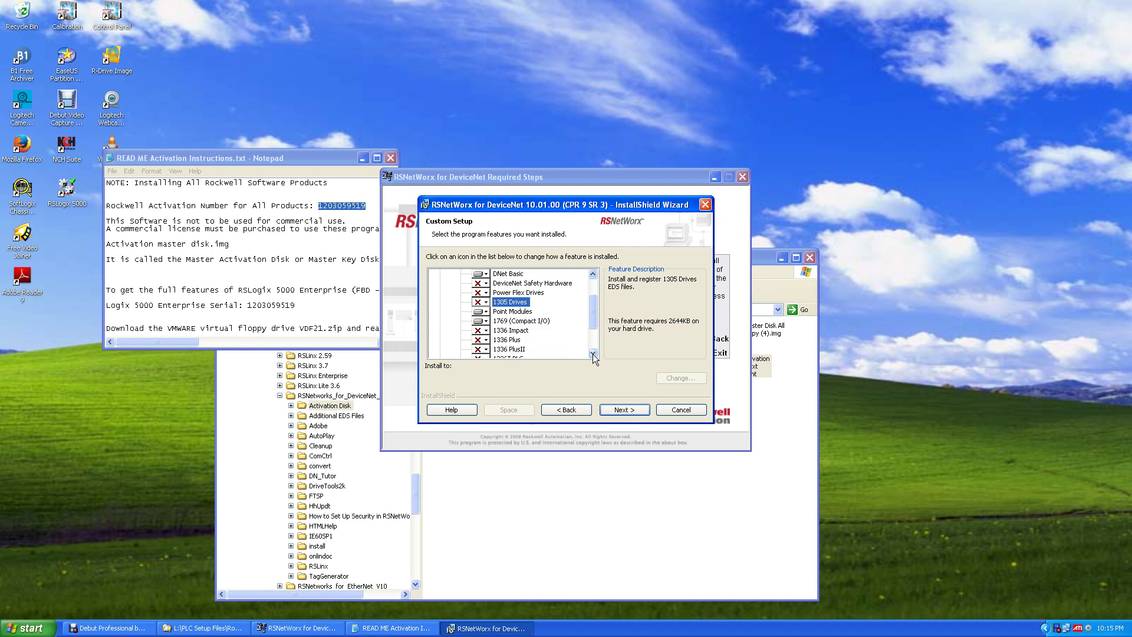
left_click(483, 322)
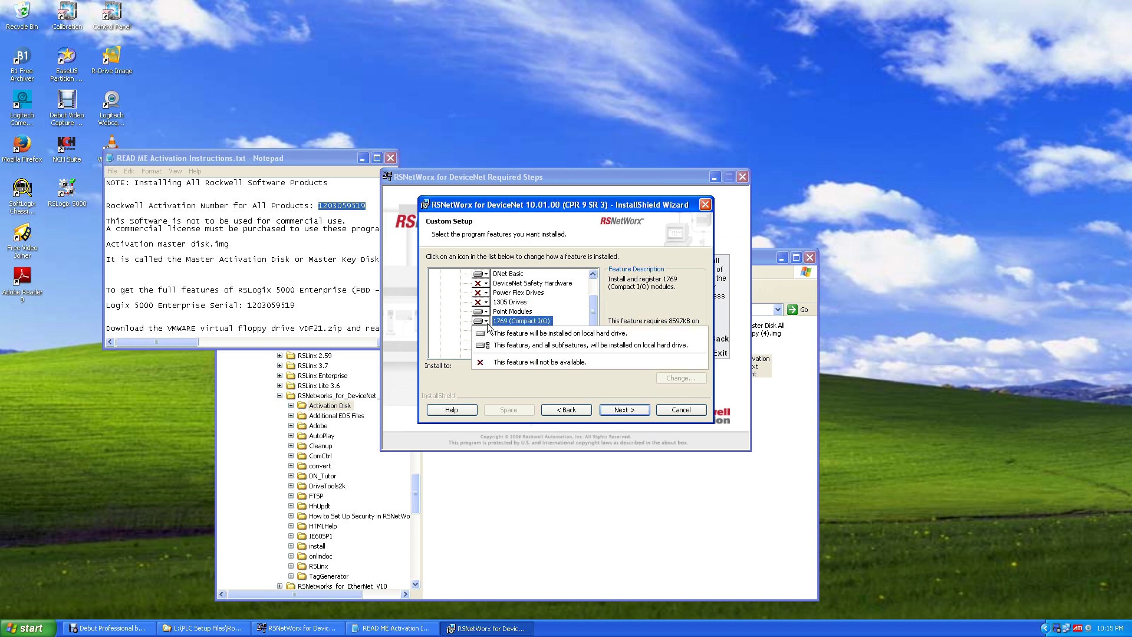
left_click(507, 363)
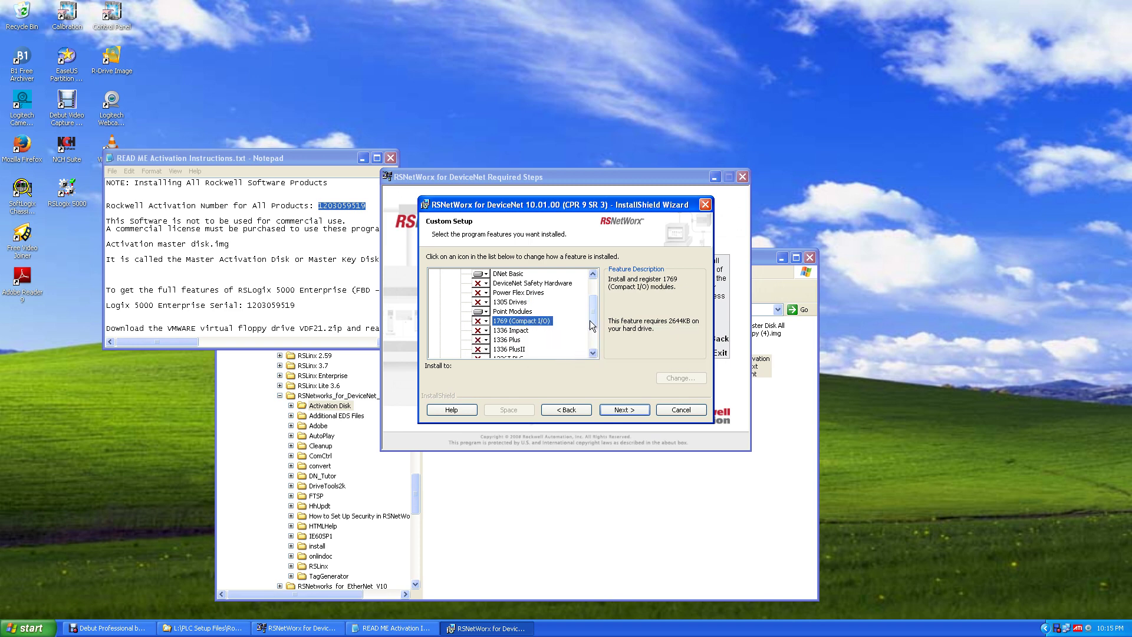
- Check the rest of the feature list, accept the custom selection and start the RSNetWorx for DeviceNet installation
left_click_drag(591, 322, 592, 338)
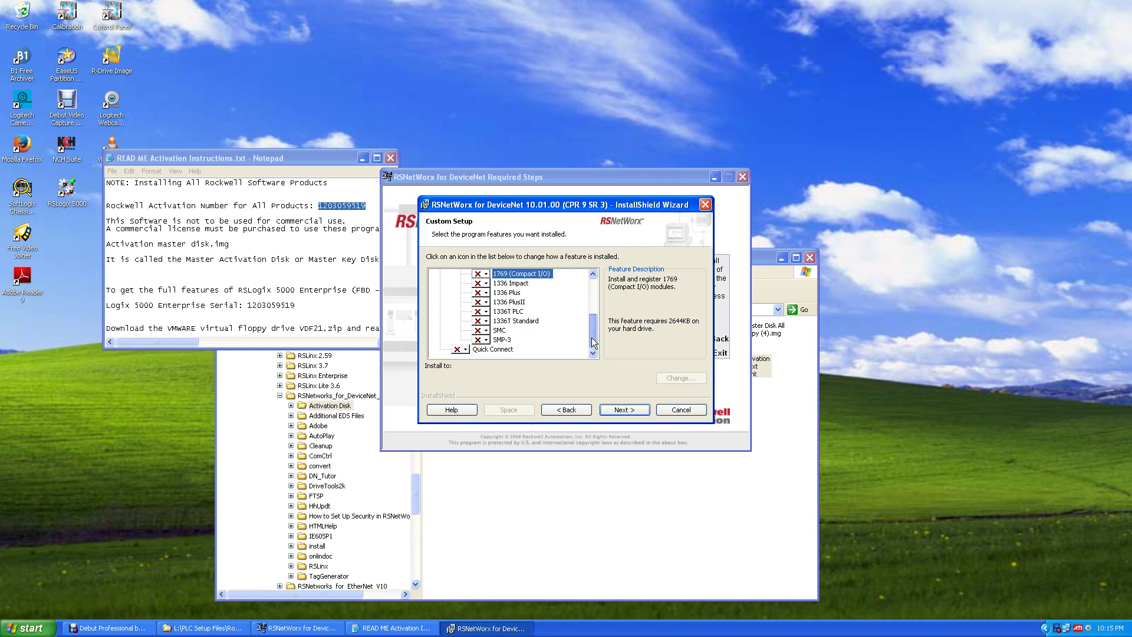
left_click_drag(592, 337, 586, 302)
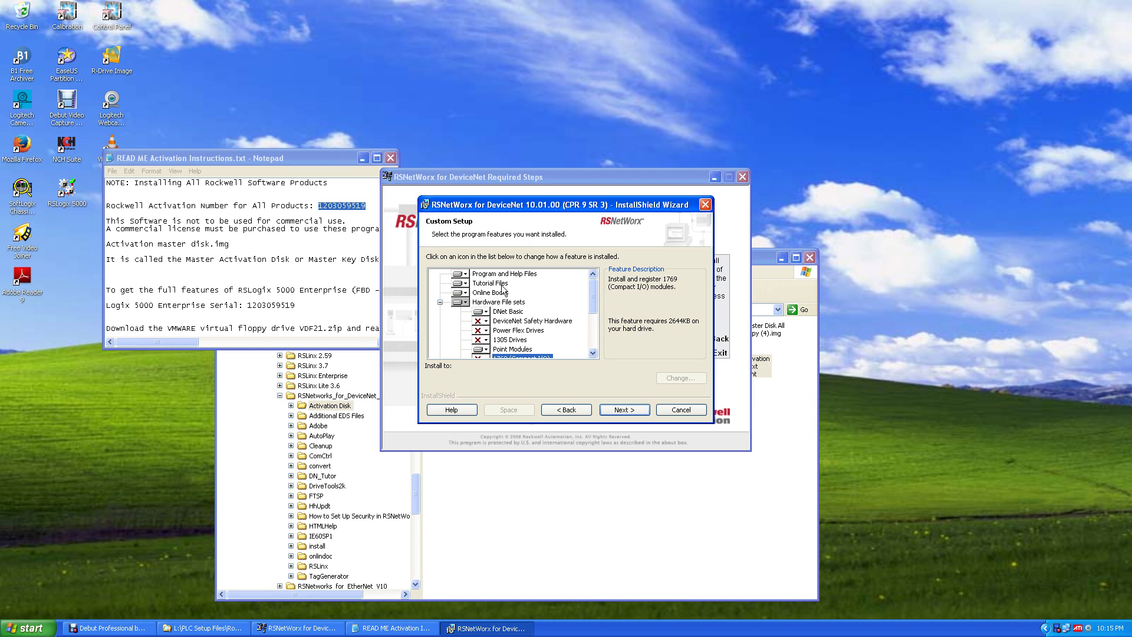
left_click(632, 410)
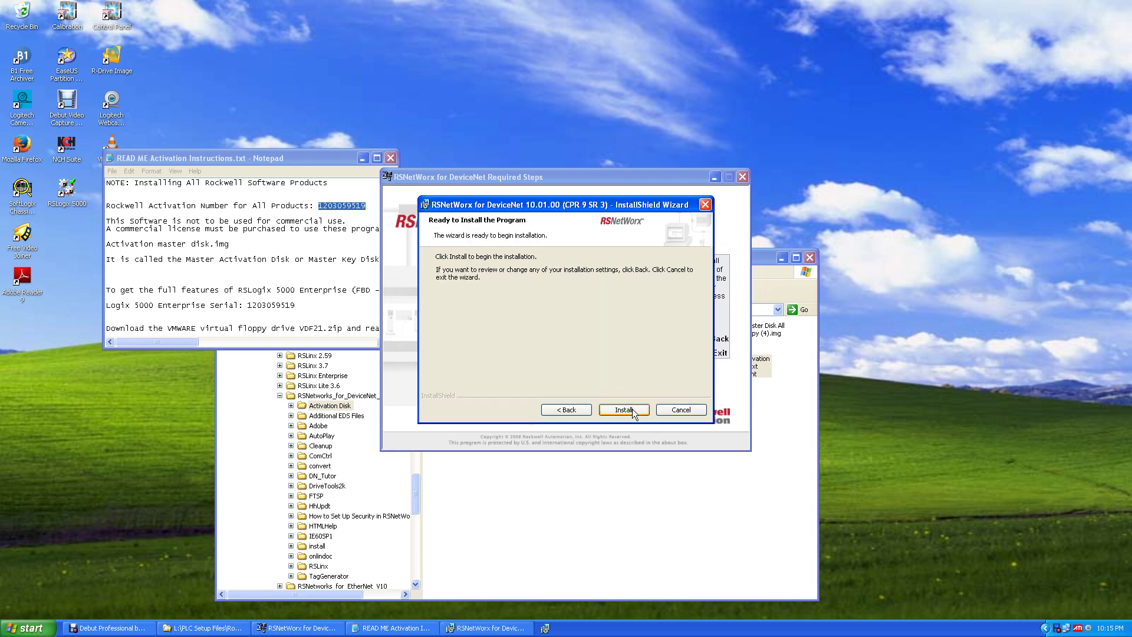
left_click(632, 409)
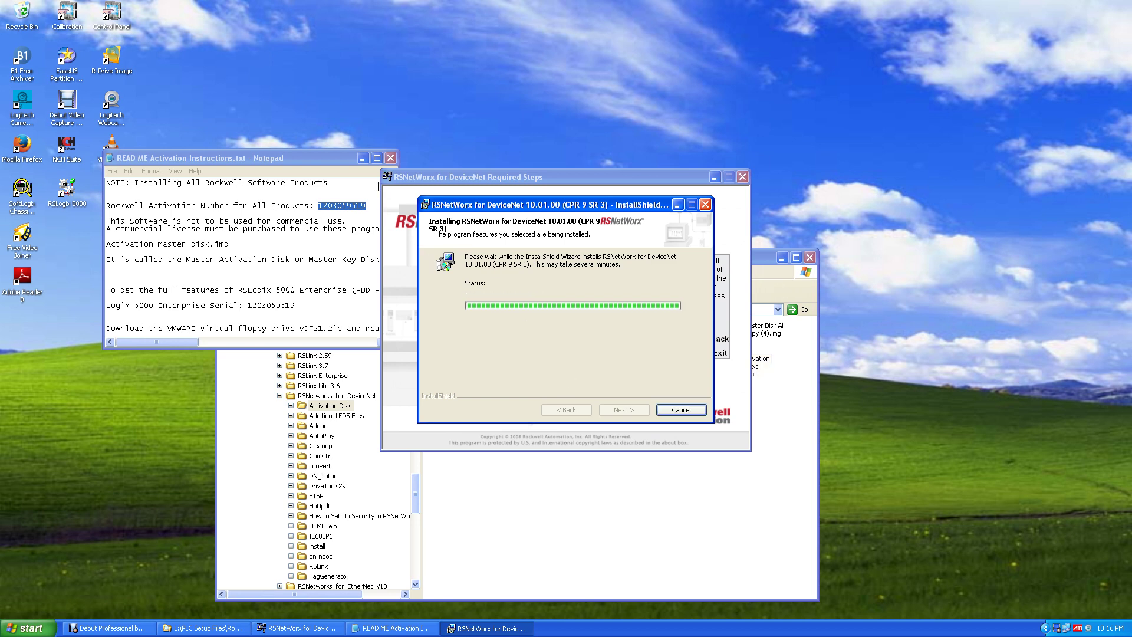
- Close the activation instructions text file and minimize the setup files folder window
left_click(390, 159)
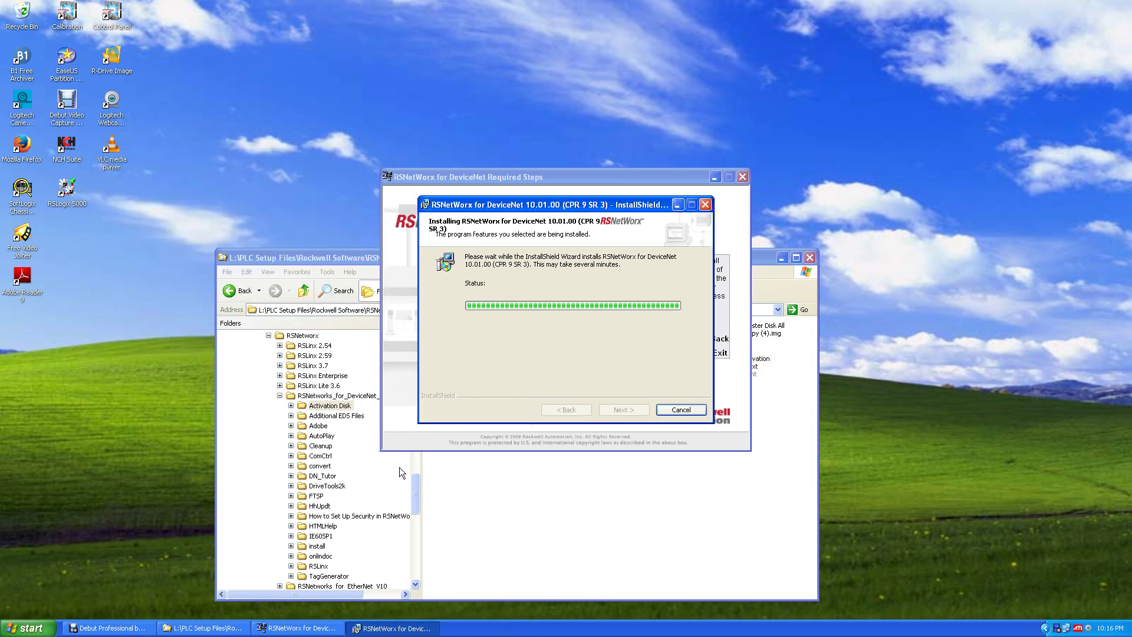
left_click(780, 257)
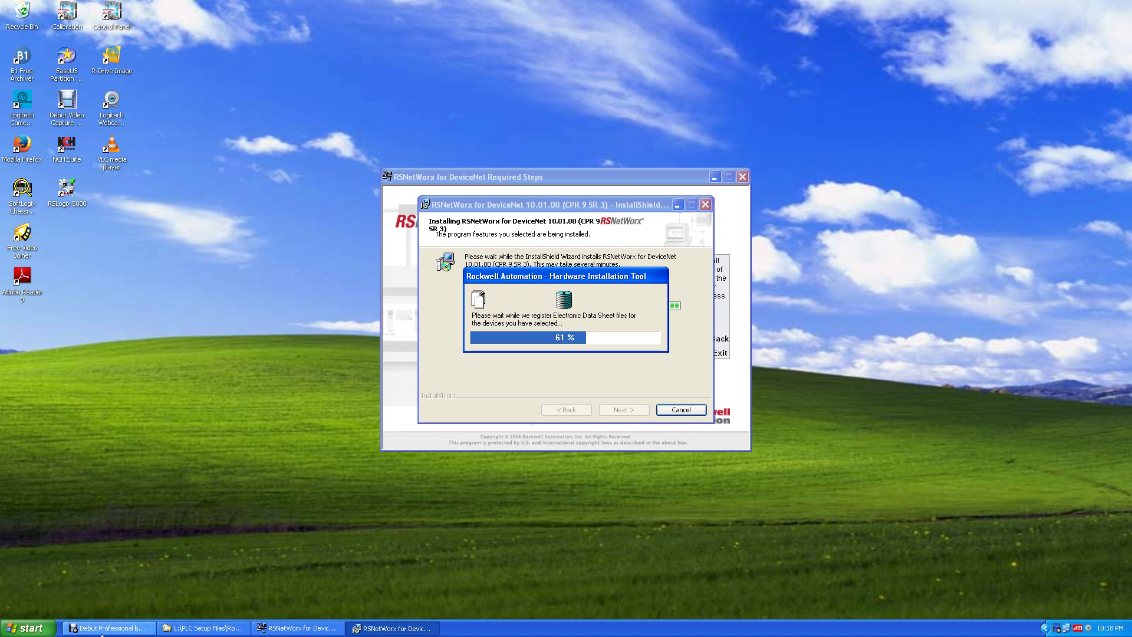
left_click(47, 630)
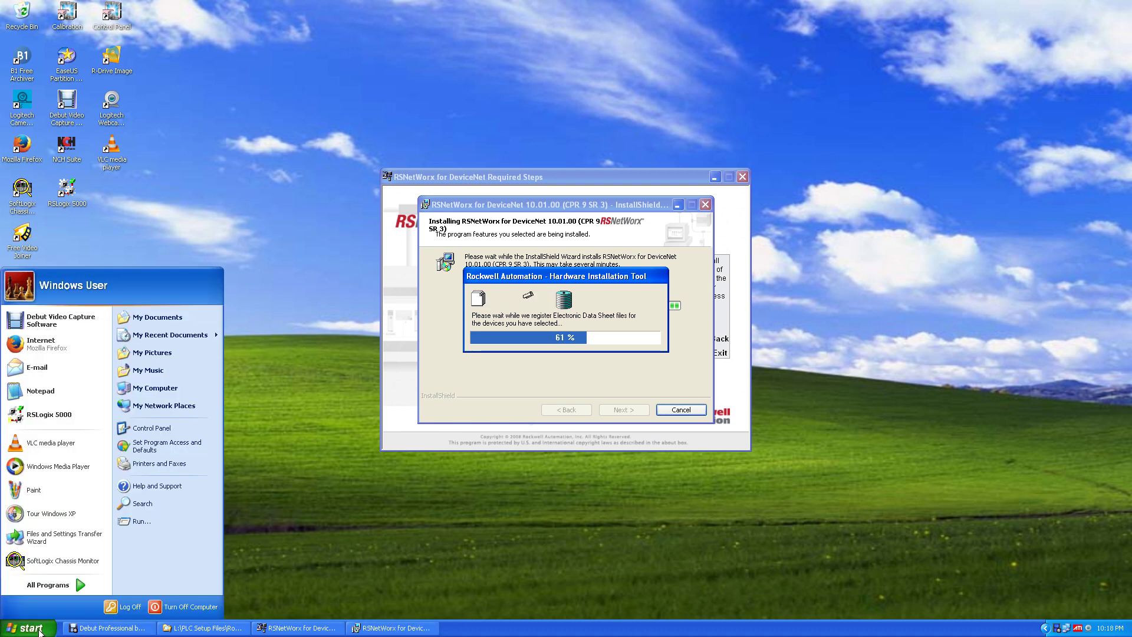
mouse_move(59, 584)
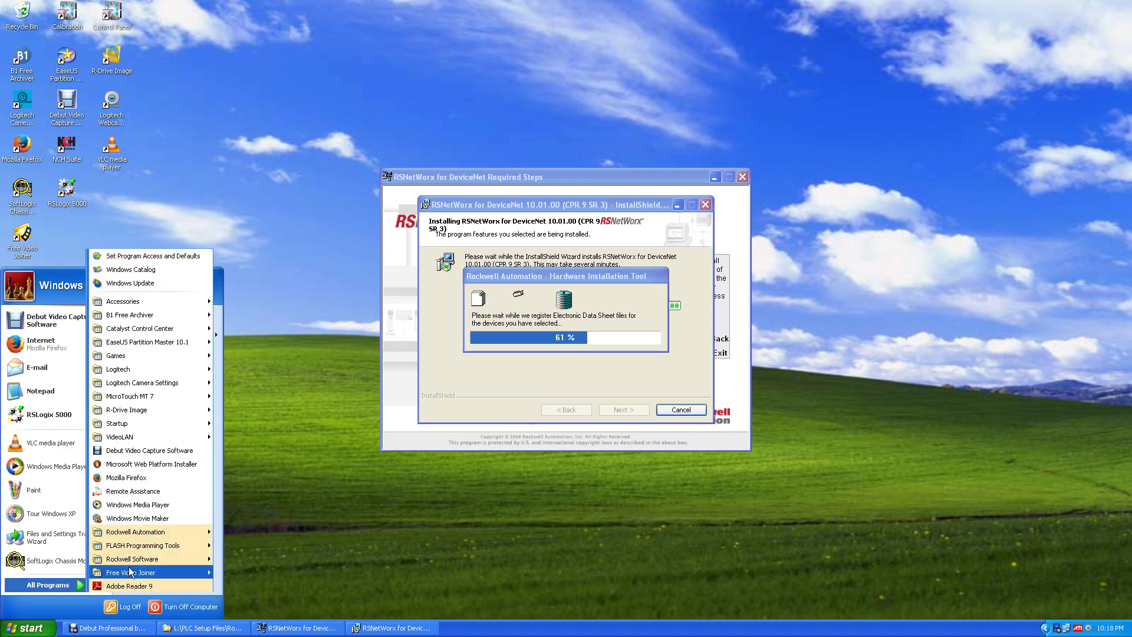
mouse_move(134, 565)
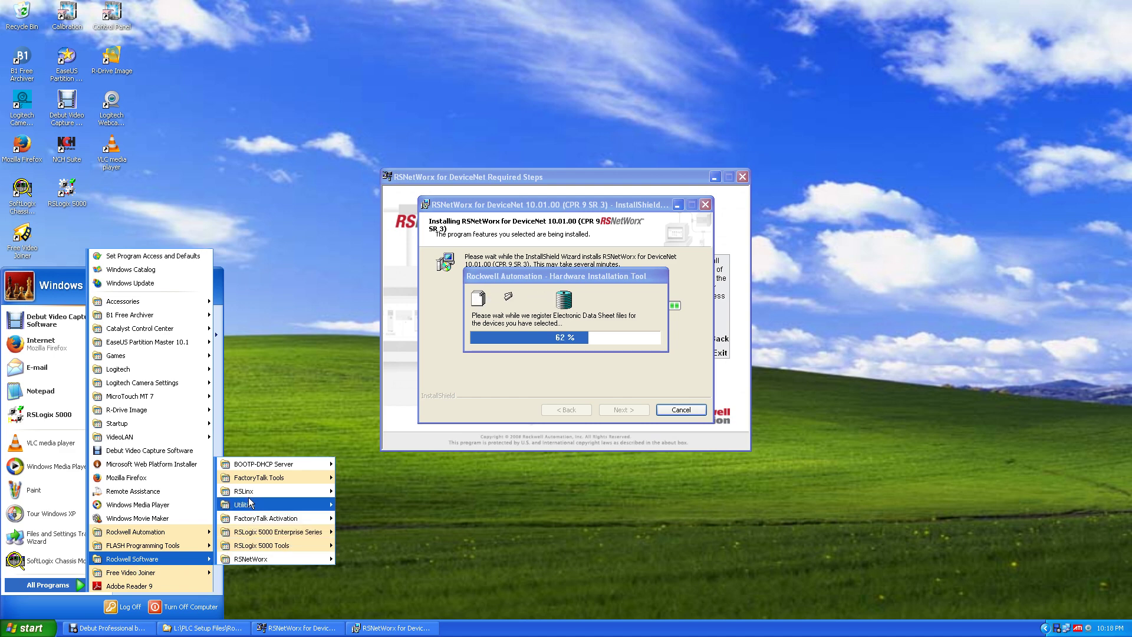
mouse_move(250, 497)
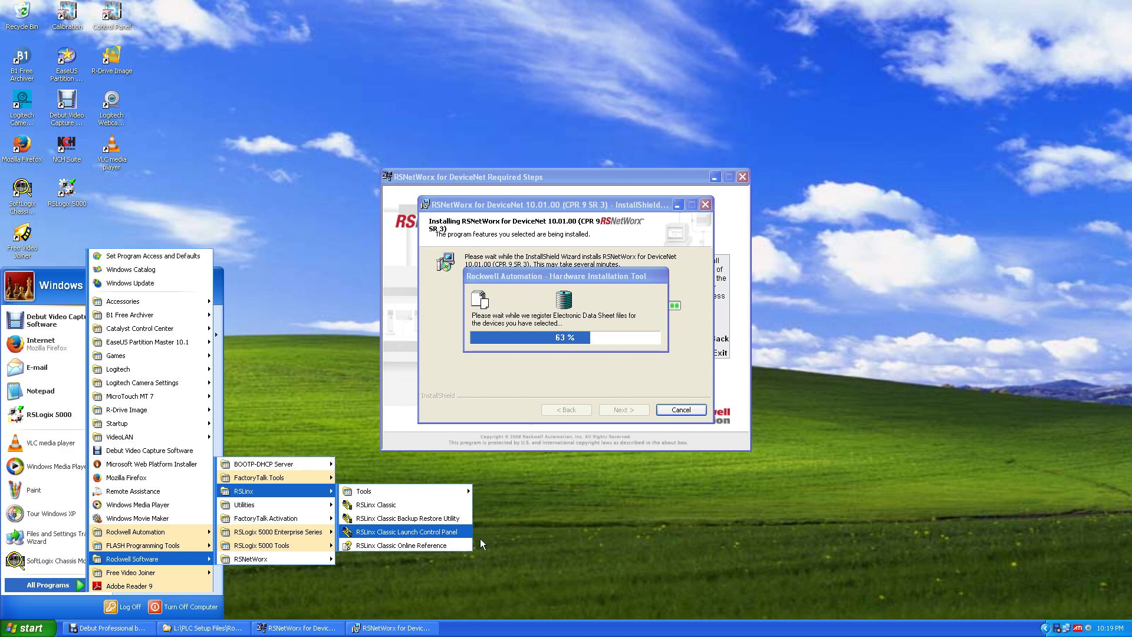
left_click(554, 528)
right_click(556, 526)
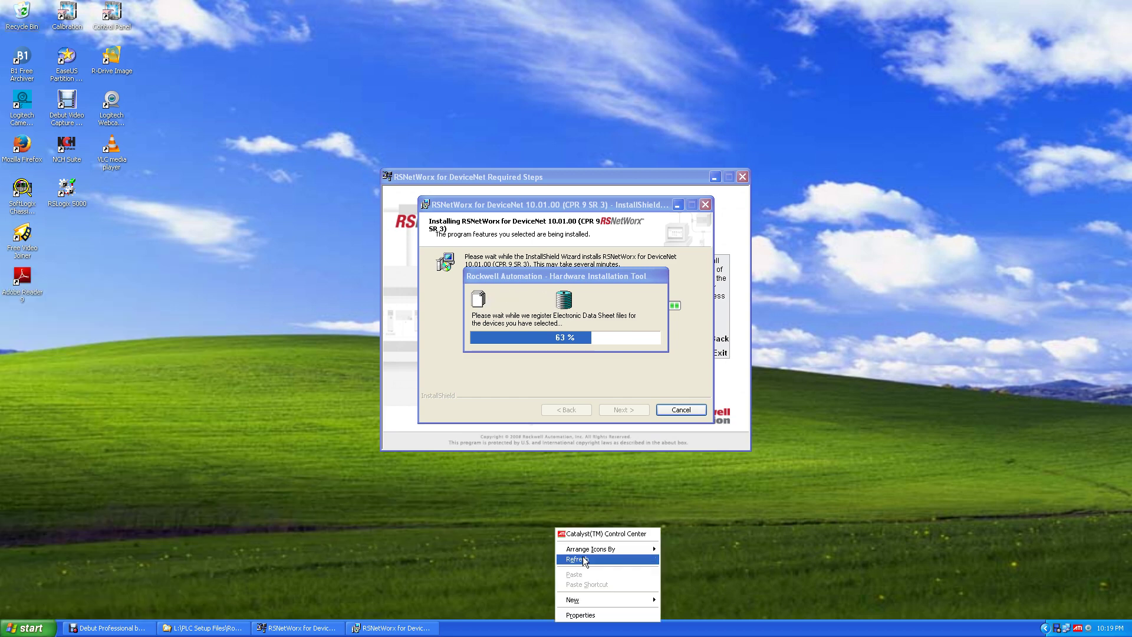
left_click(470, 527)
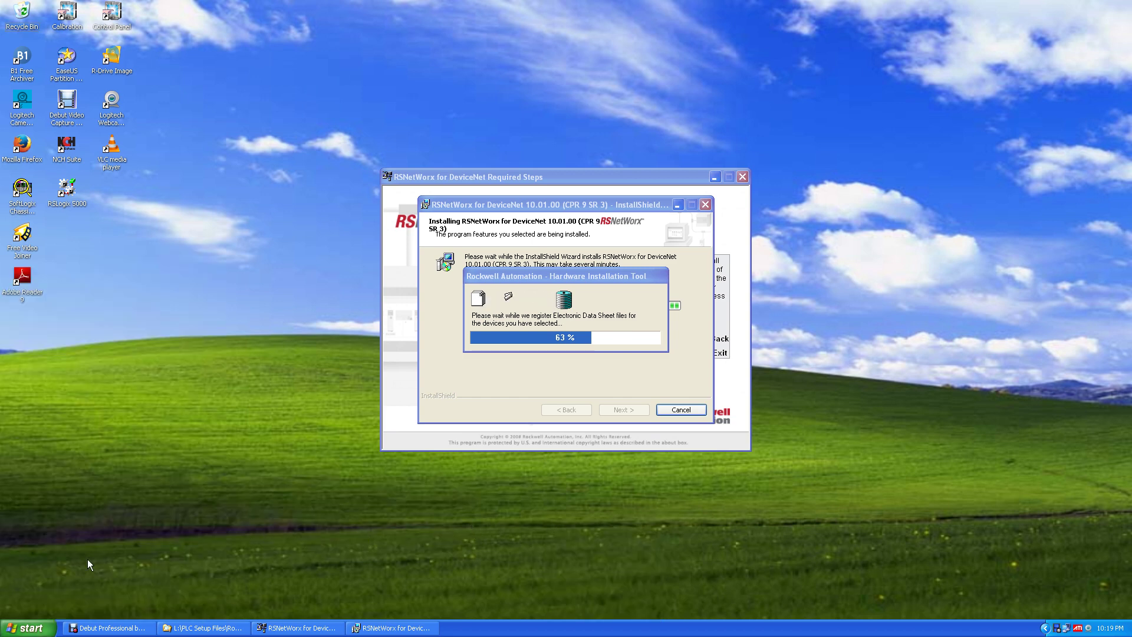
- Copy the RSLinx Classic Launch Control Panel shortcut from the installed Rockwell Software programs to the desktop
left_click(24, 628)
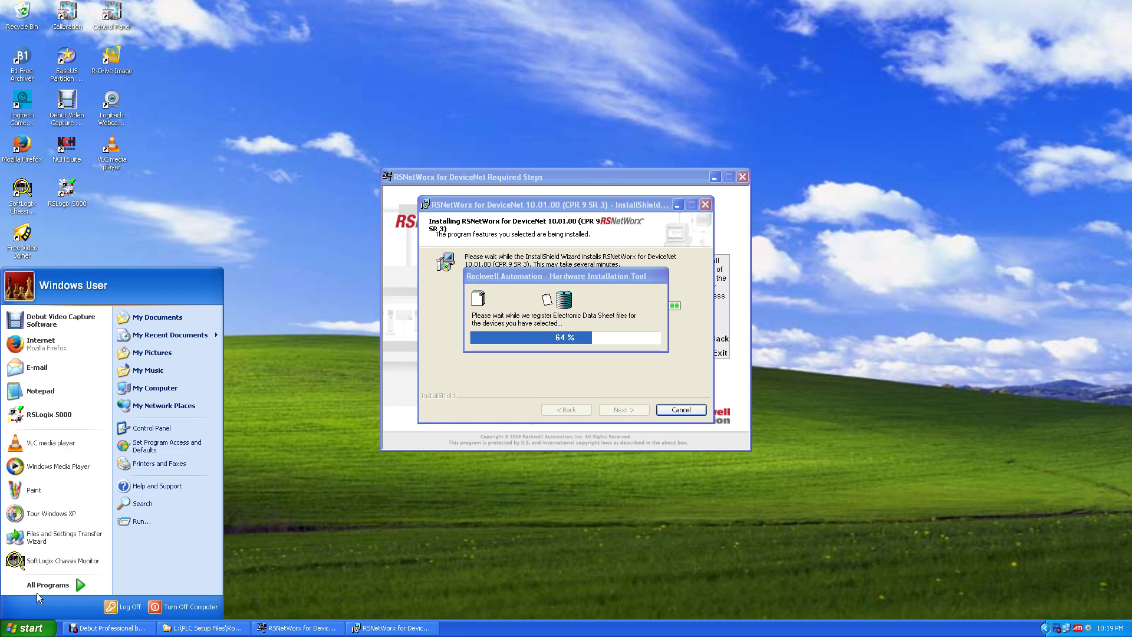
left_click(53, 585)
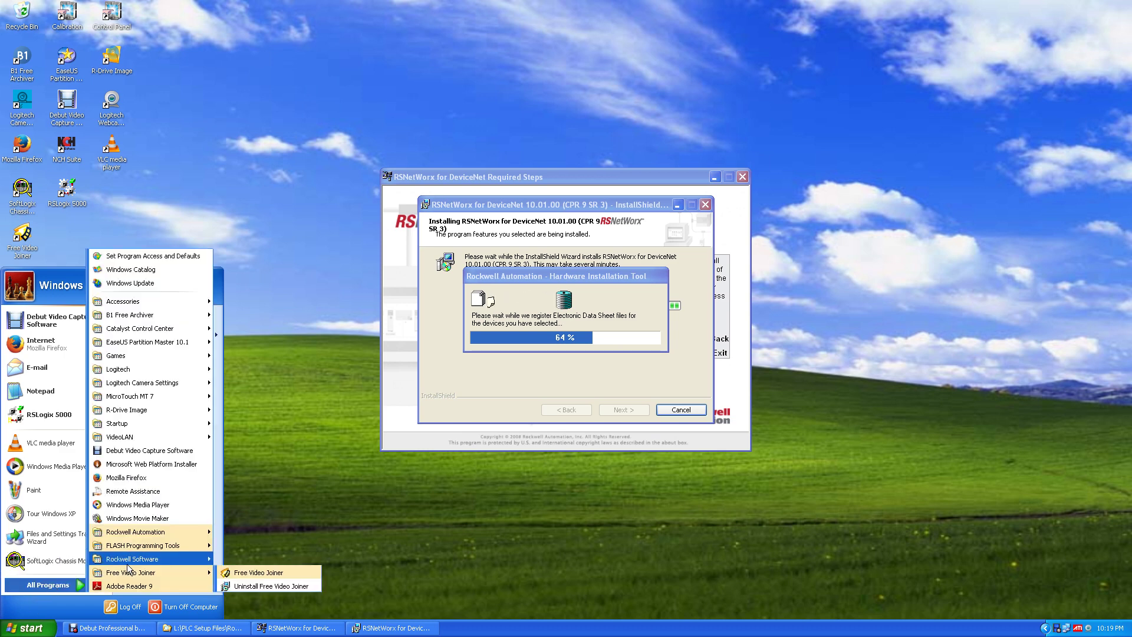
mouse_move(178, 560)
mouse_move(257, 496)
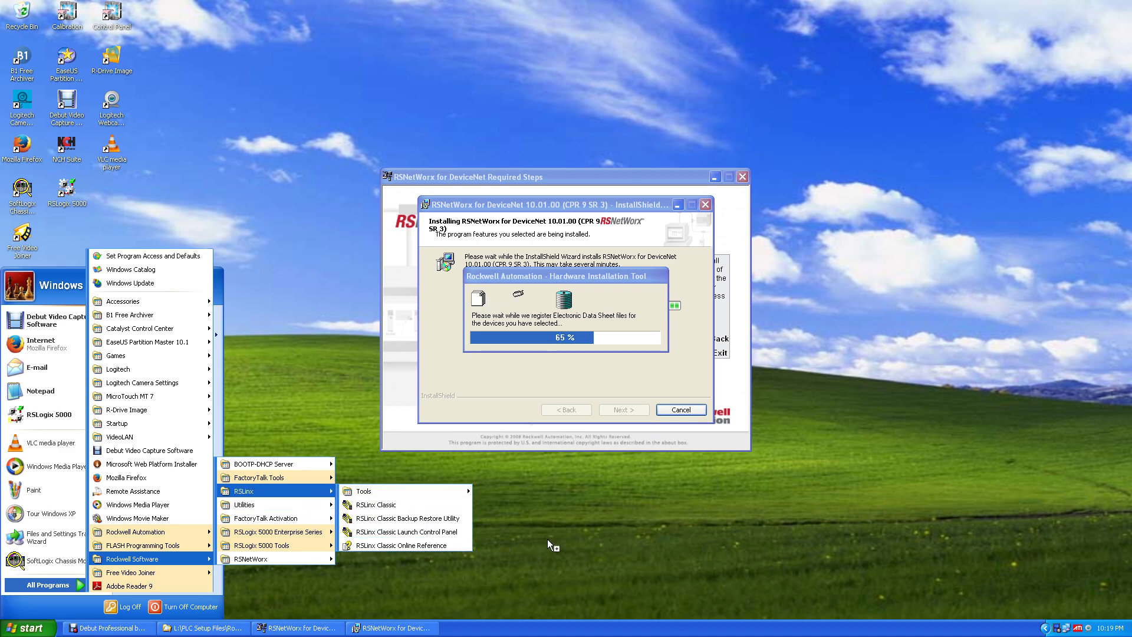
left_click_drag(547, 539, 561, 536)
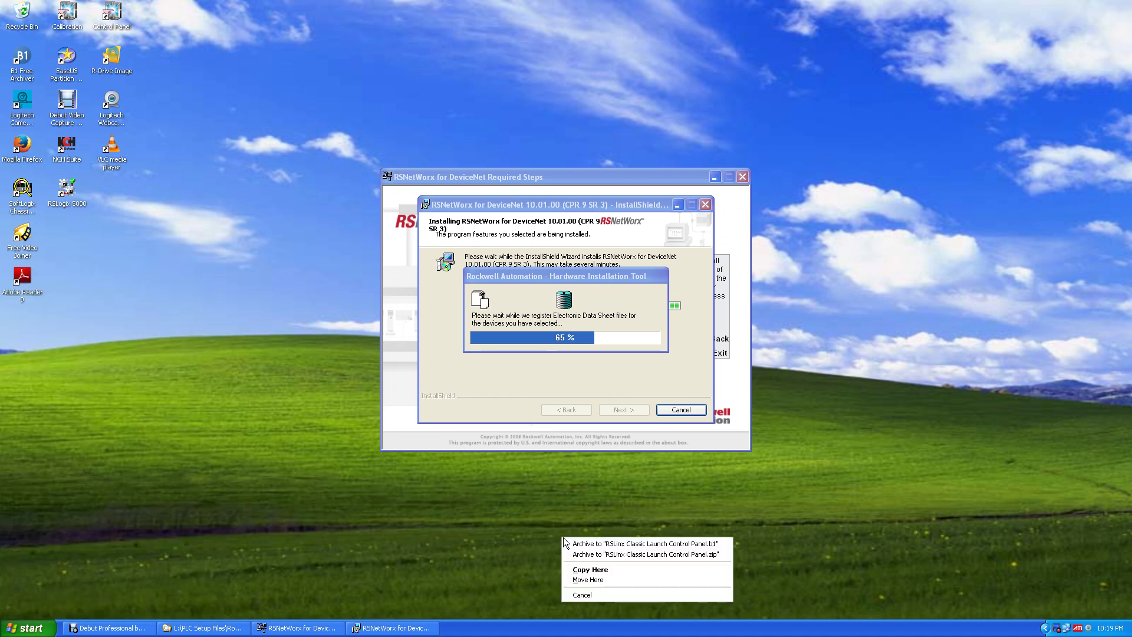
left_click(625, 570)
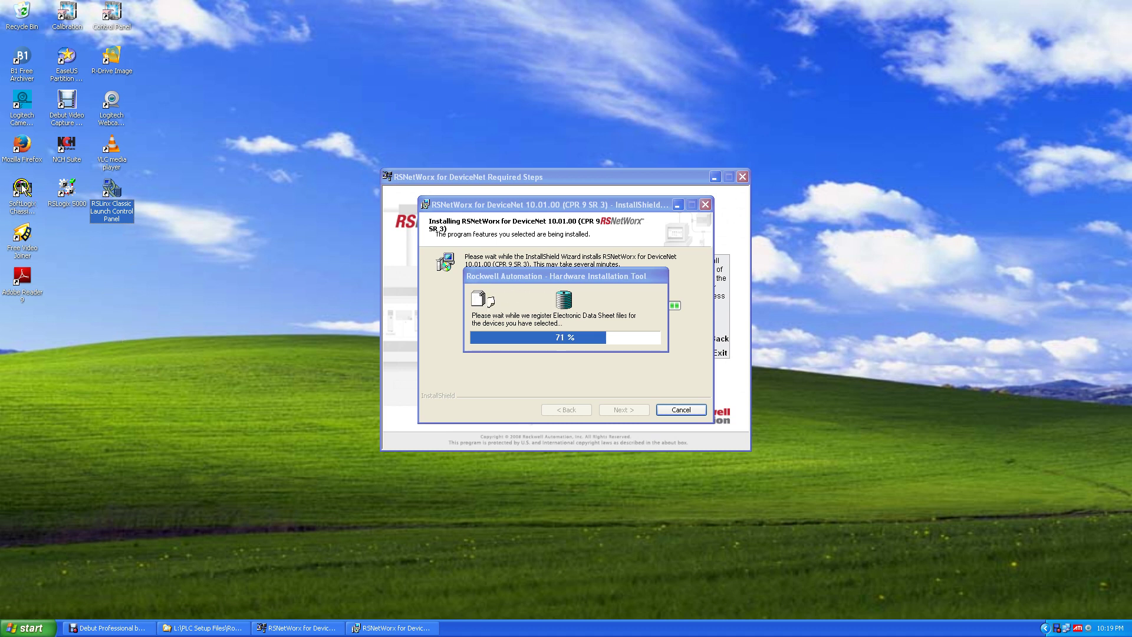
- Rearrange the desktop so the RSLinx Classic Launch Control Panel shortcut sits between SoftLogix Chassis Monitor and RSLogix 5000
left_click(66, 190)
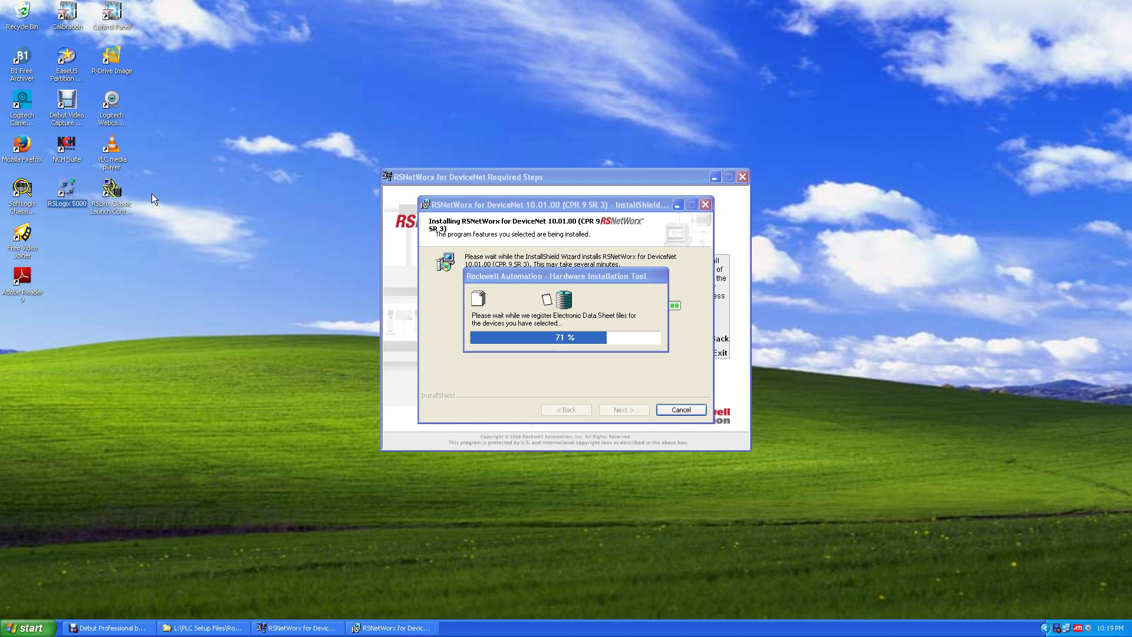
left_click_drag(152, 199, 154, 200)
left_click(113, 194)
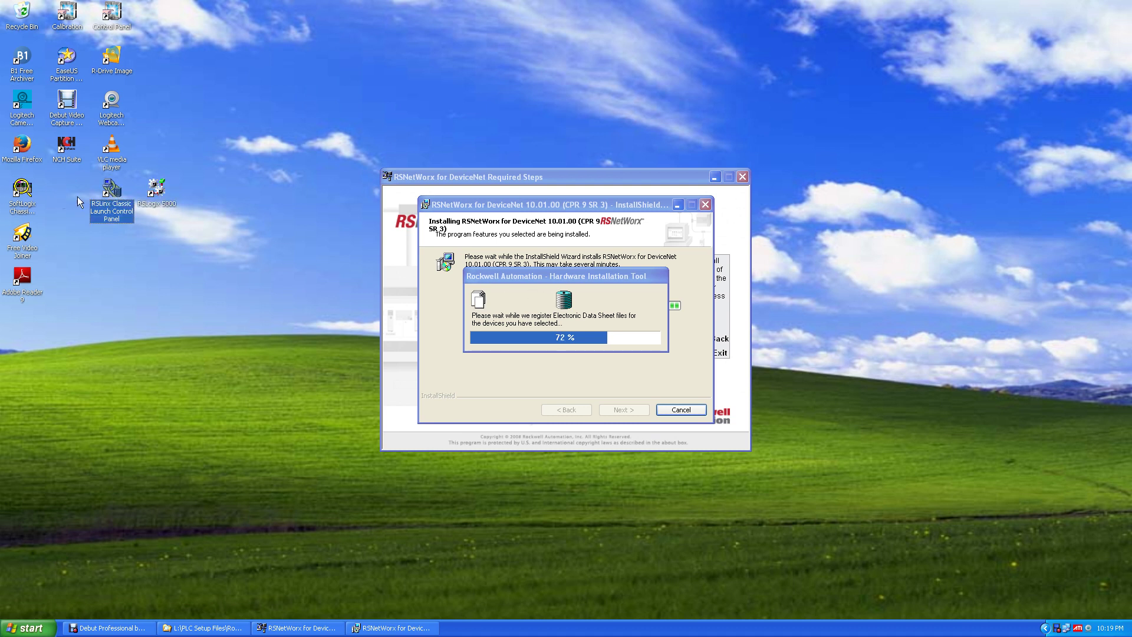
mouse_move(105, 200)
left_mouse_down()
mouse_move(155, 197)
mouse_move(116, 196)
left_mouse_up()
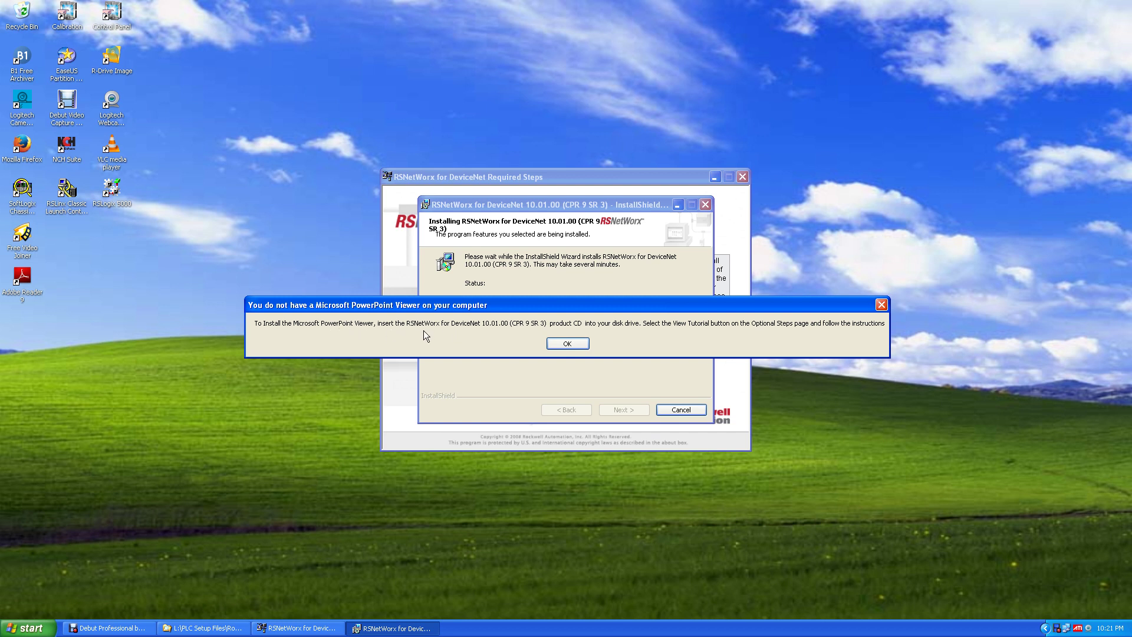
- Dismiss the PowerPoint Viewer notice, then finish the installation wizard and exit the Required Steps setup
left_click(567, 344)
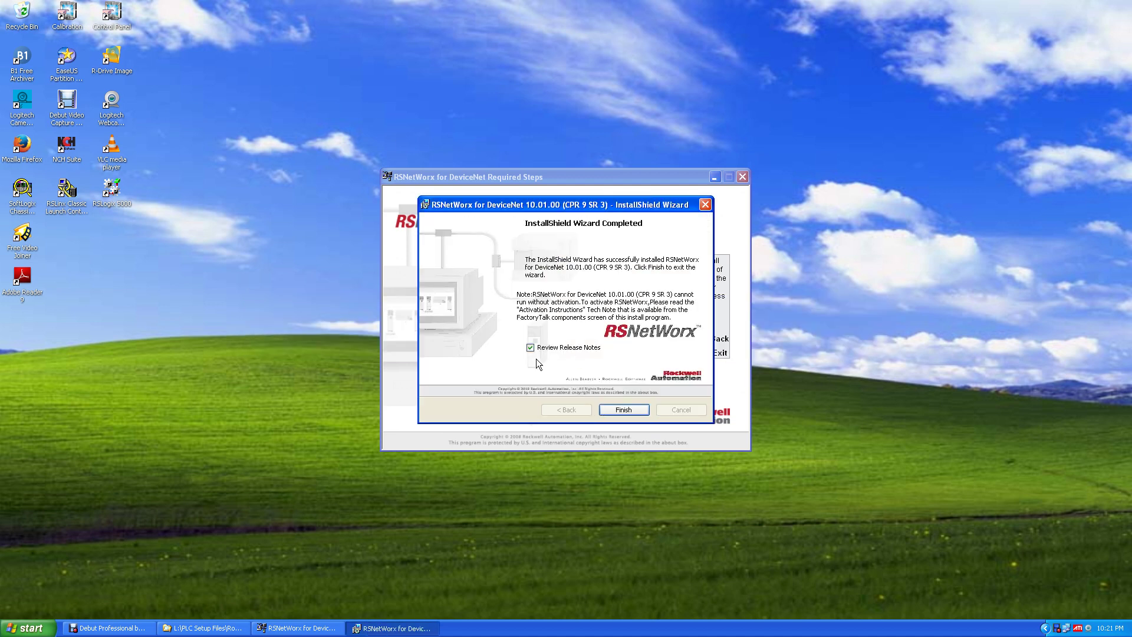
left_click(637, 410)
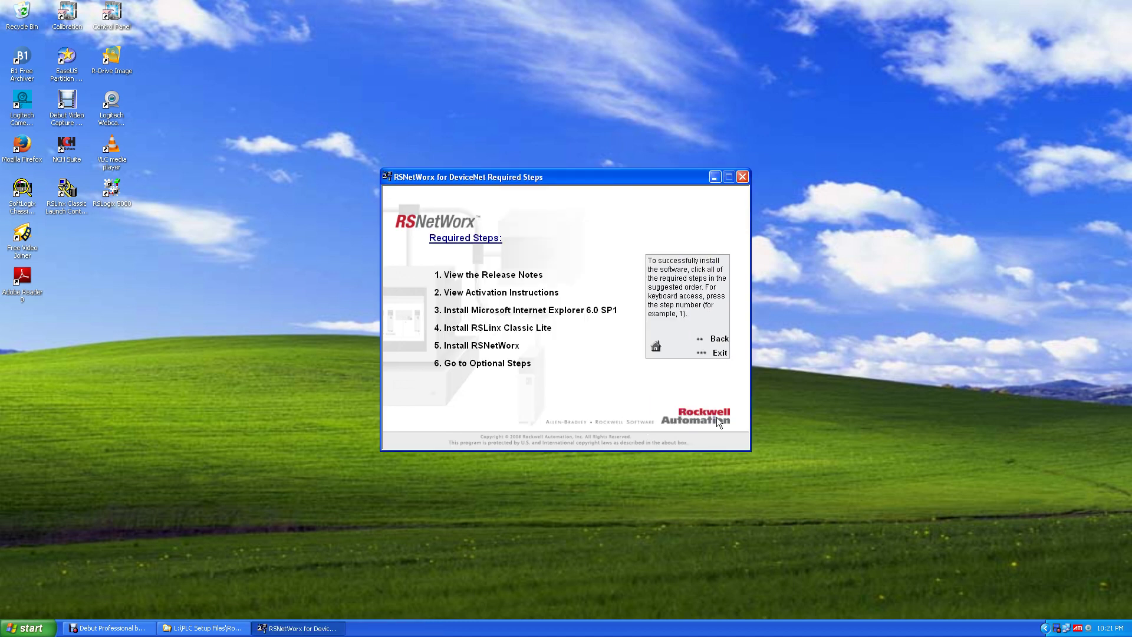
left_click(718, 356)
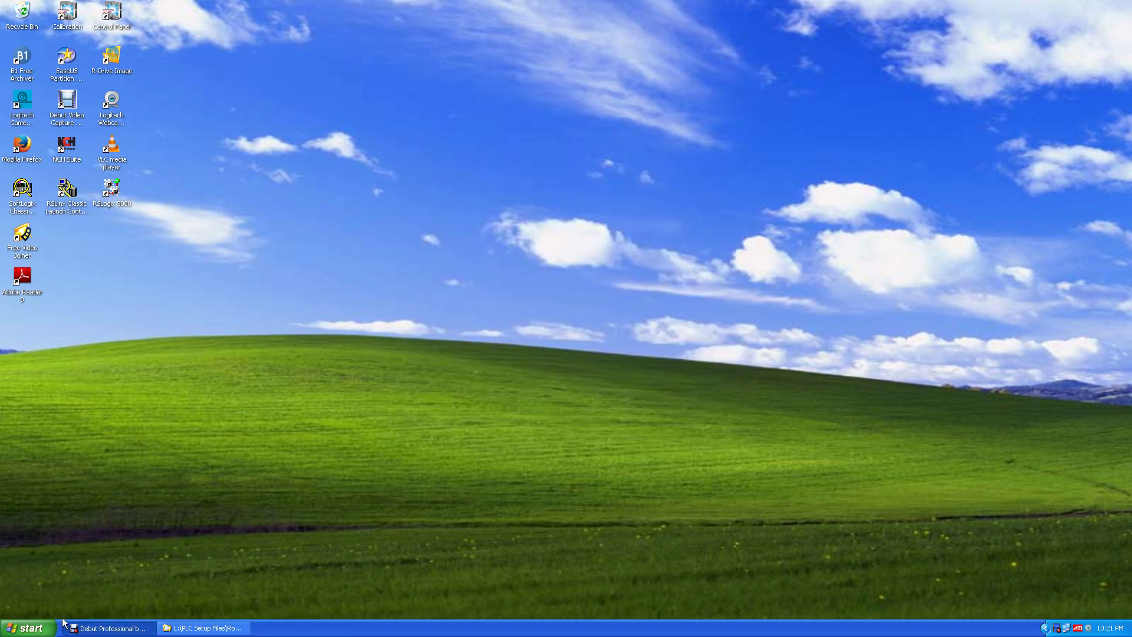
- Launch RSNetWorx for DeviceNet from the installed Rockwell Software programs
left_click(29, 628)
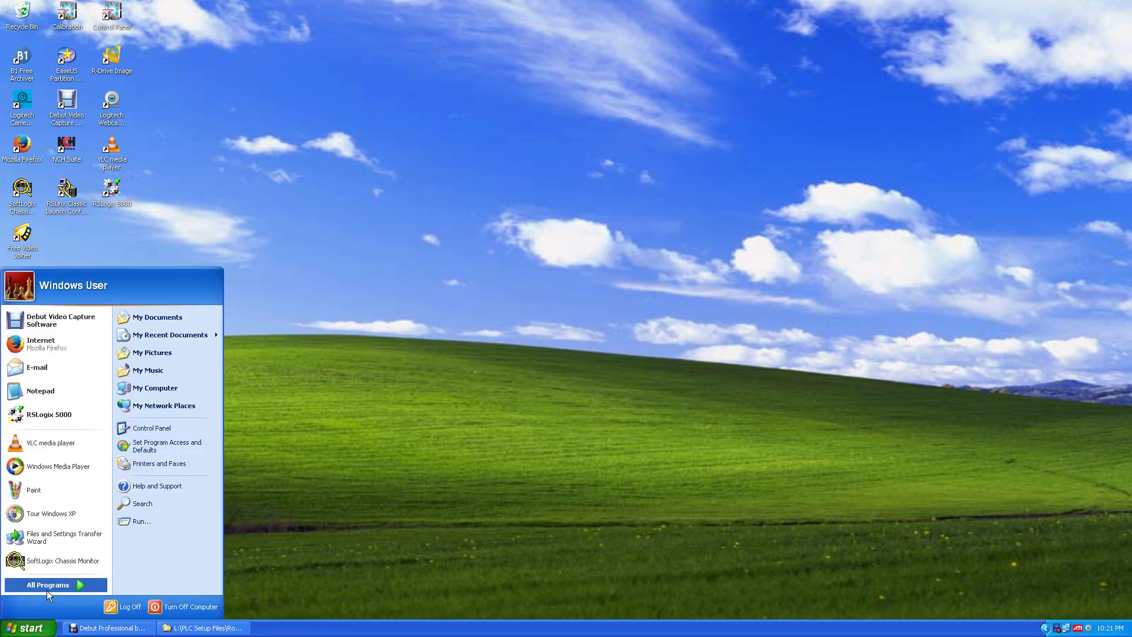
mouse_move(47, 590)
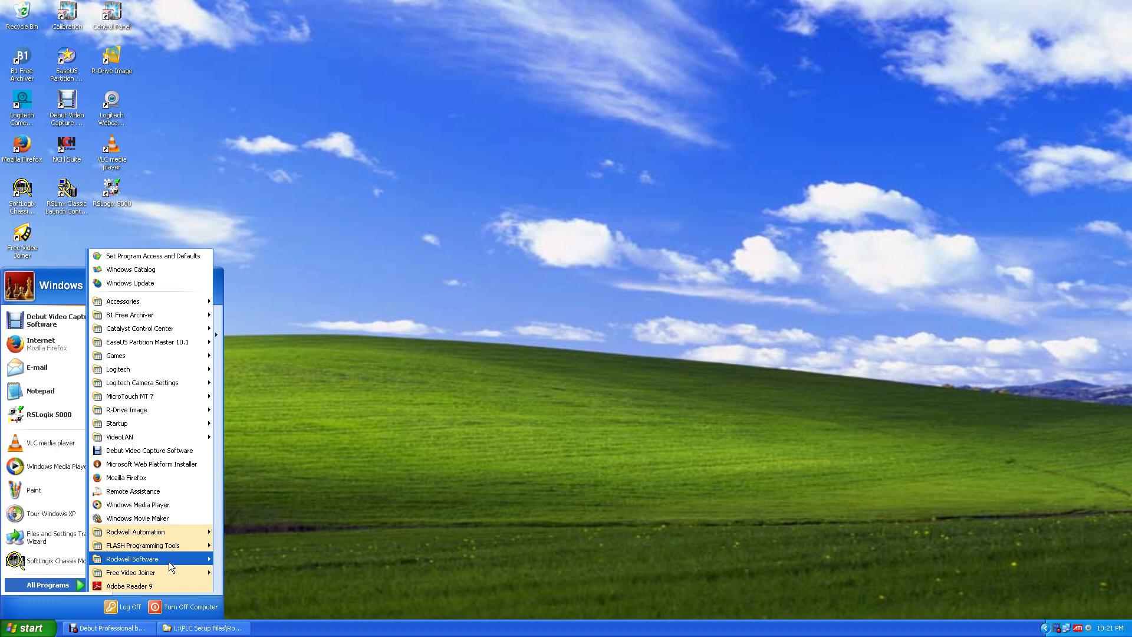
mouse_move(169, 561)
mouse_move(256, 560)
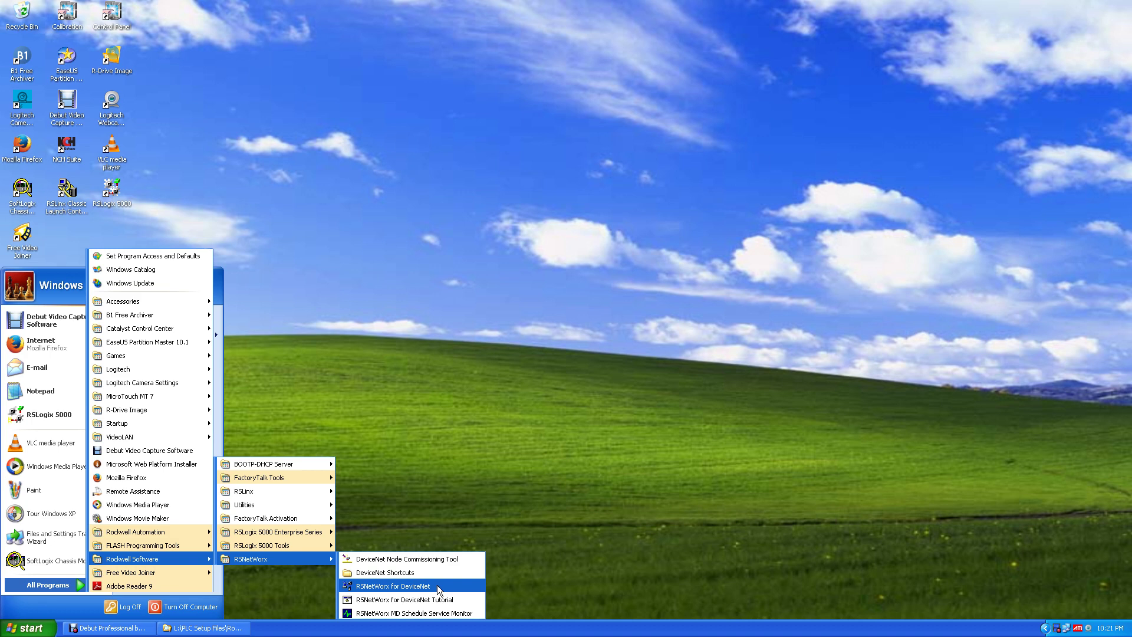
left_click(413, 586)
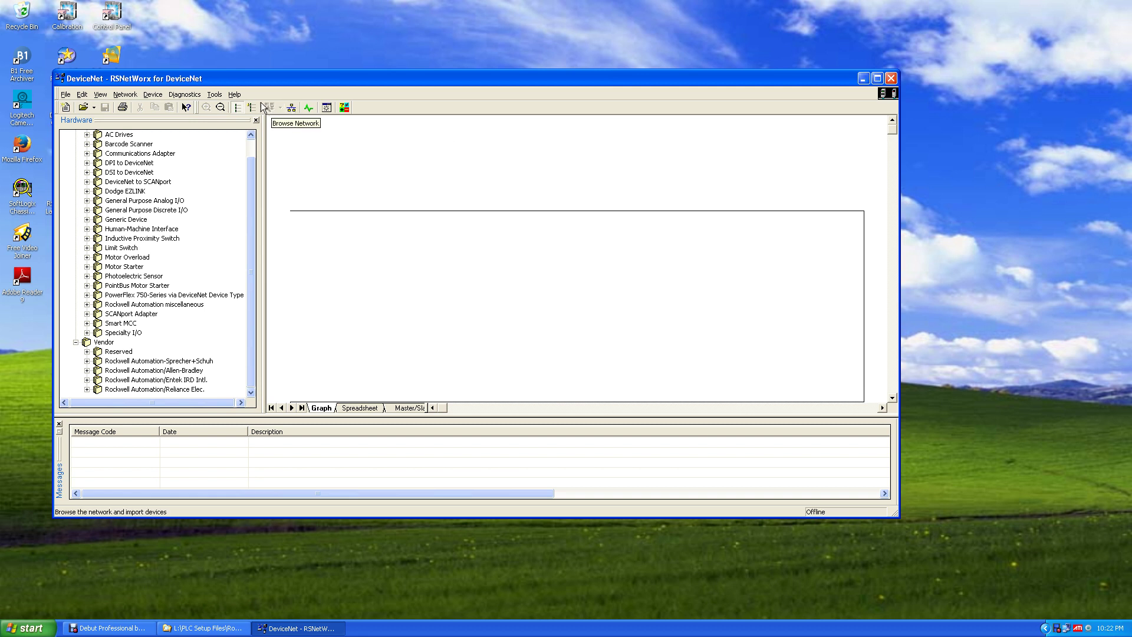
- Check the product version and license details in the RSNetWorx About information, and close it
left_click(235, 95)
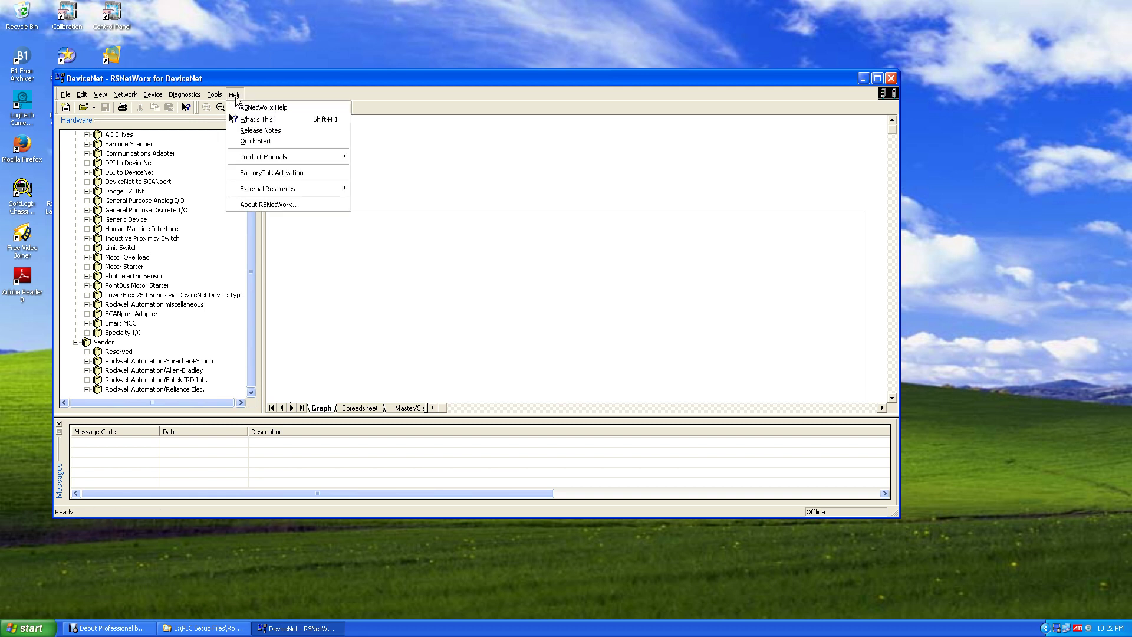
left_click(282, 204)
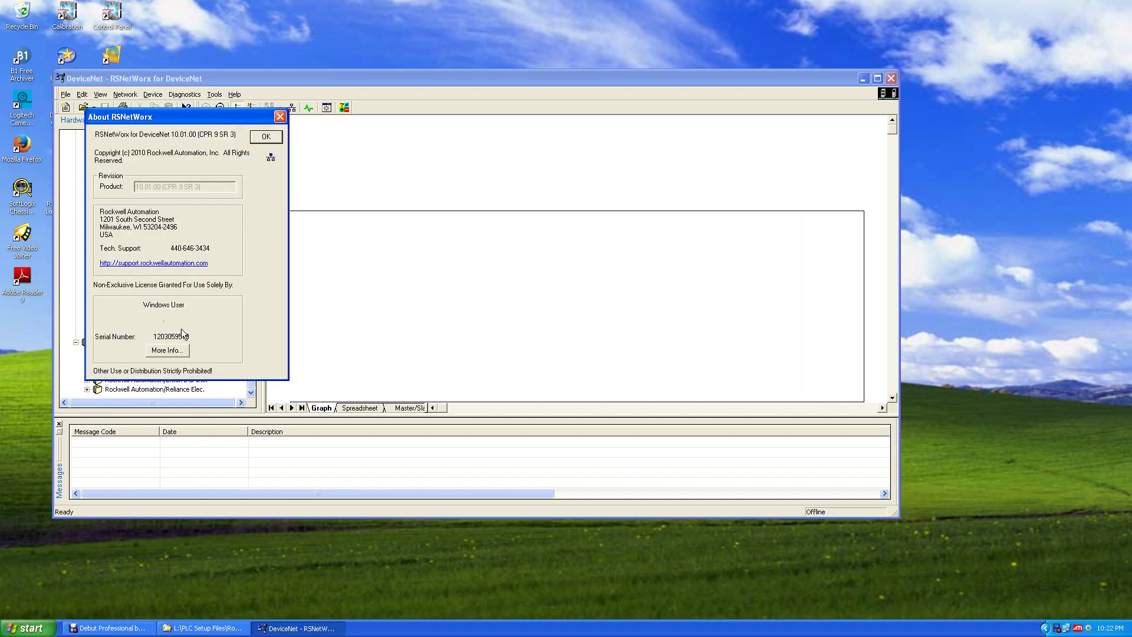
left_click(277, 138)
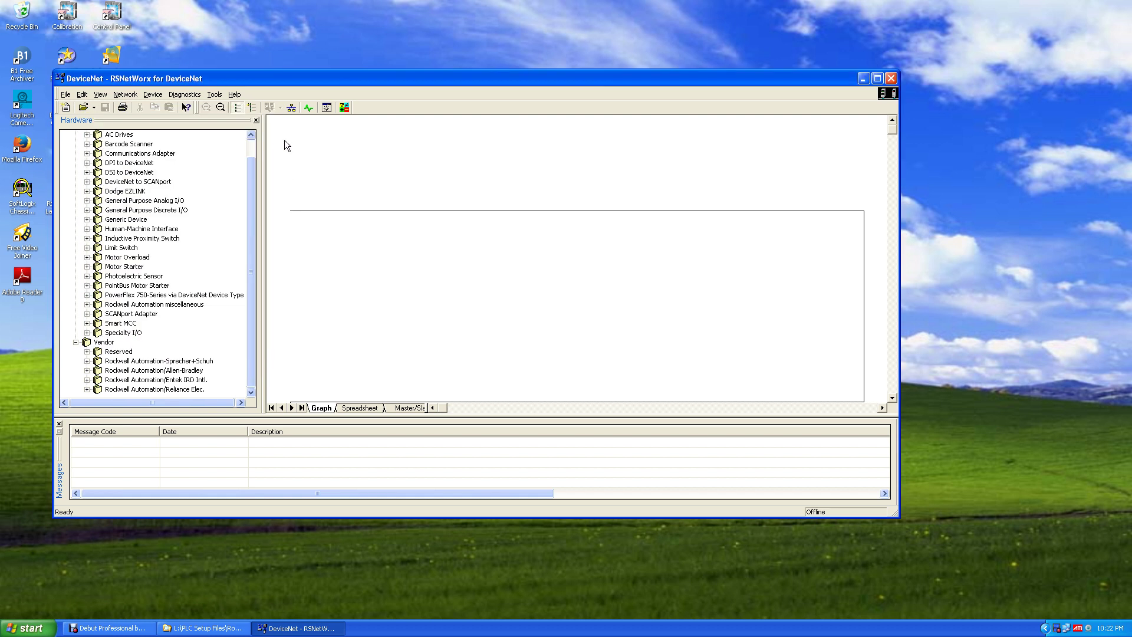
- Browse the online communications paths under AB_ETHIP-1, including the 192.168.200.101 backplane, without choosing a network, and close RSNetWorx for DeviceNet
left_click(291, 108)
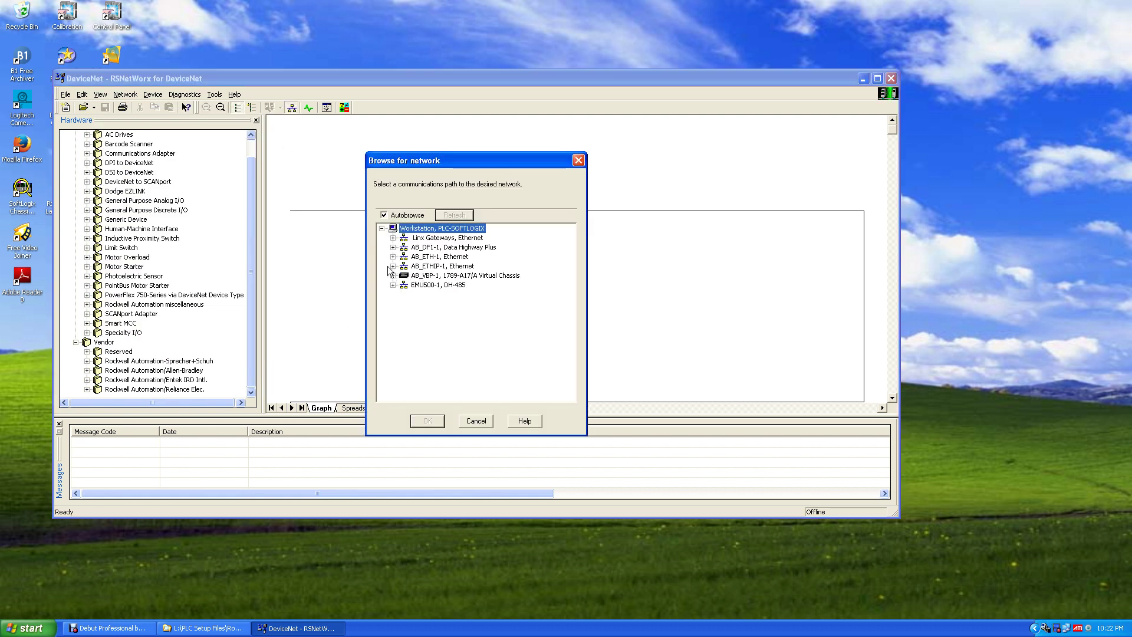
left_click(394, 266)
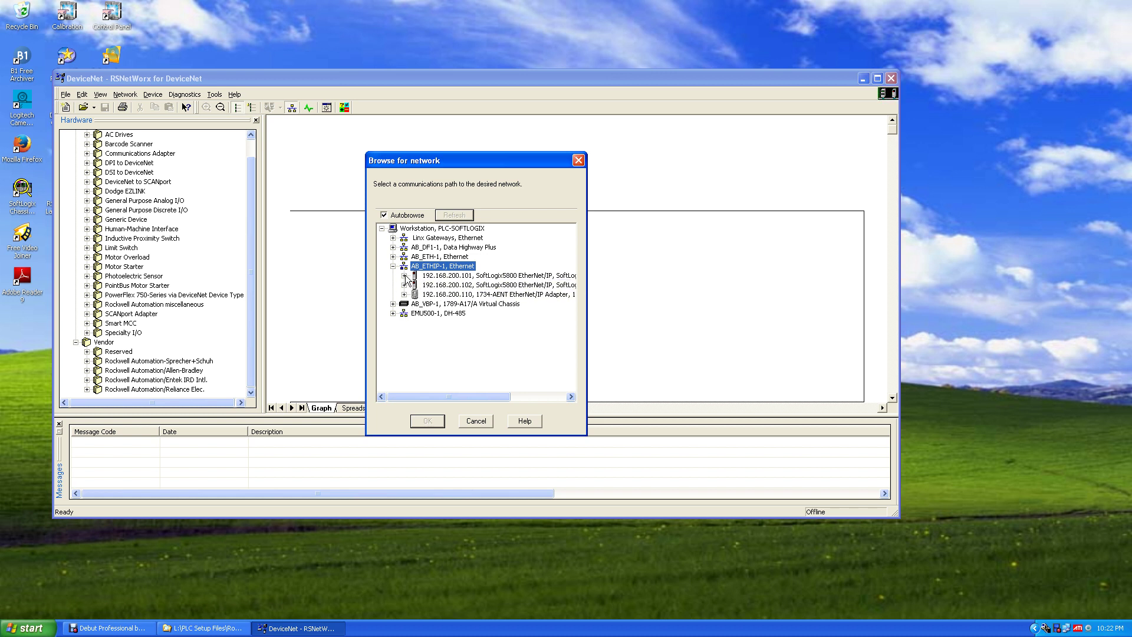
left_click(405, 276)
left_click(415, 286)
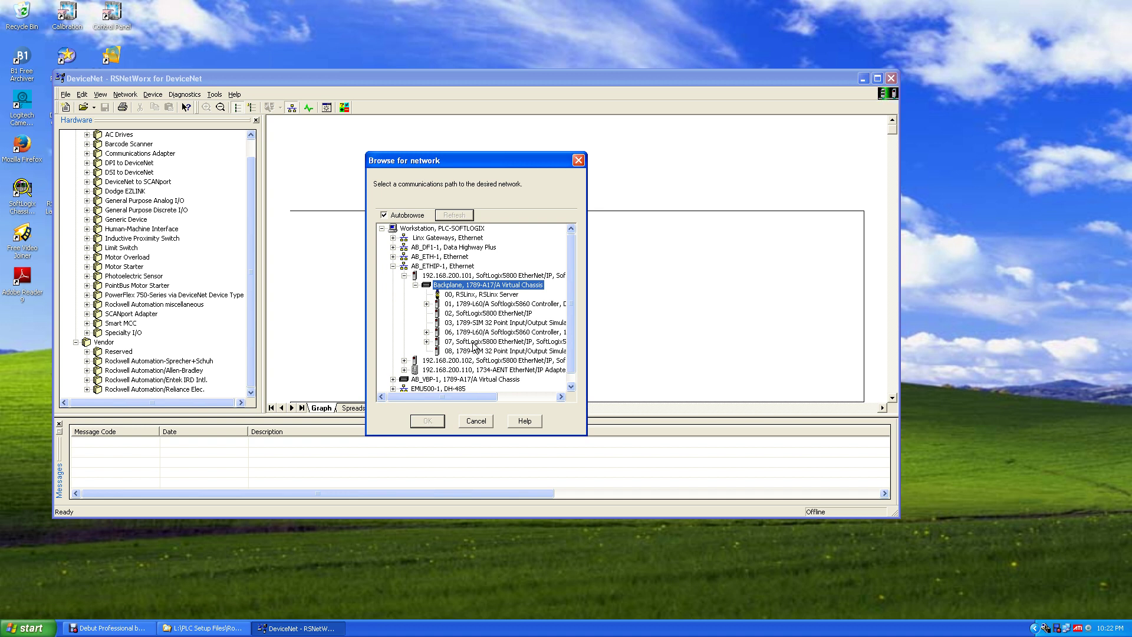
left_click(404, 275)
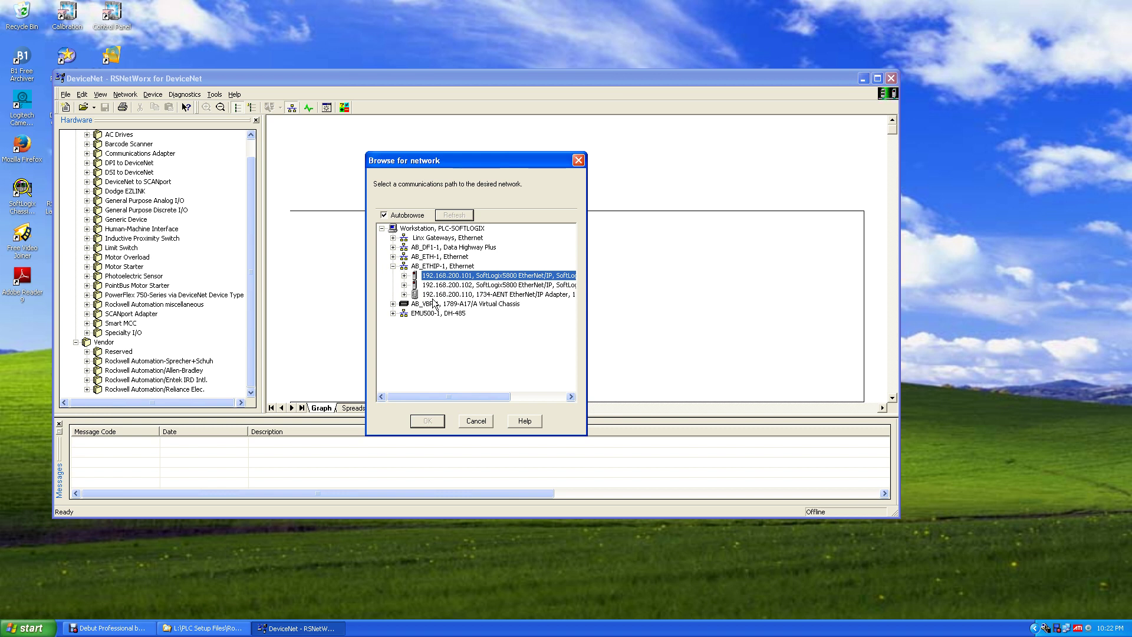
left_click(482, 422)
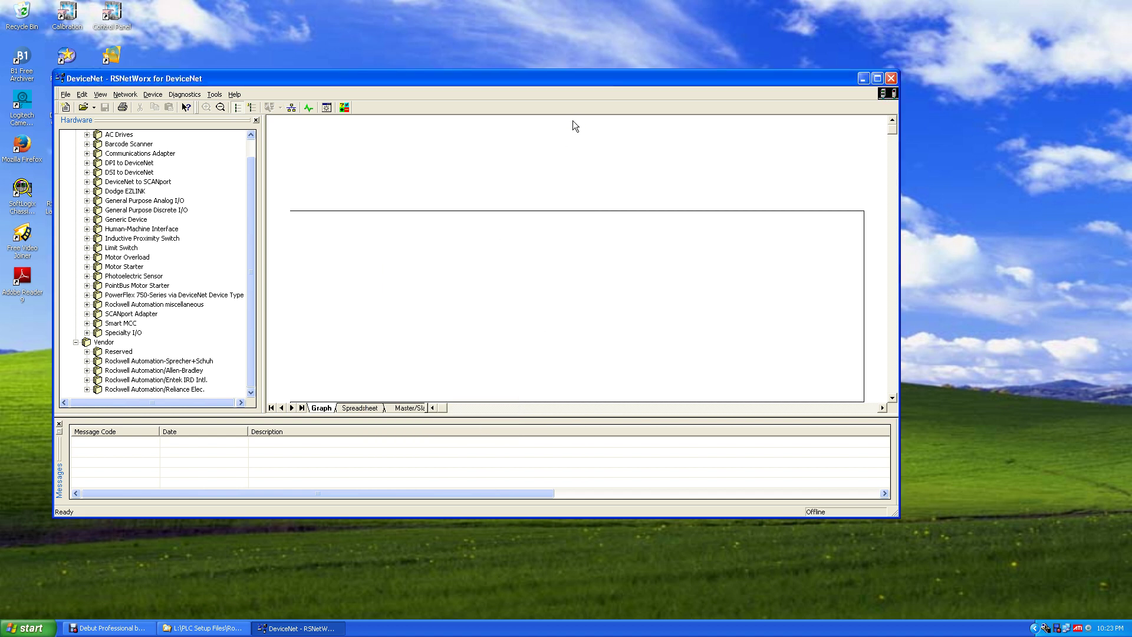
left_click(893, 80)
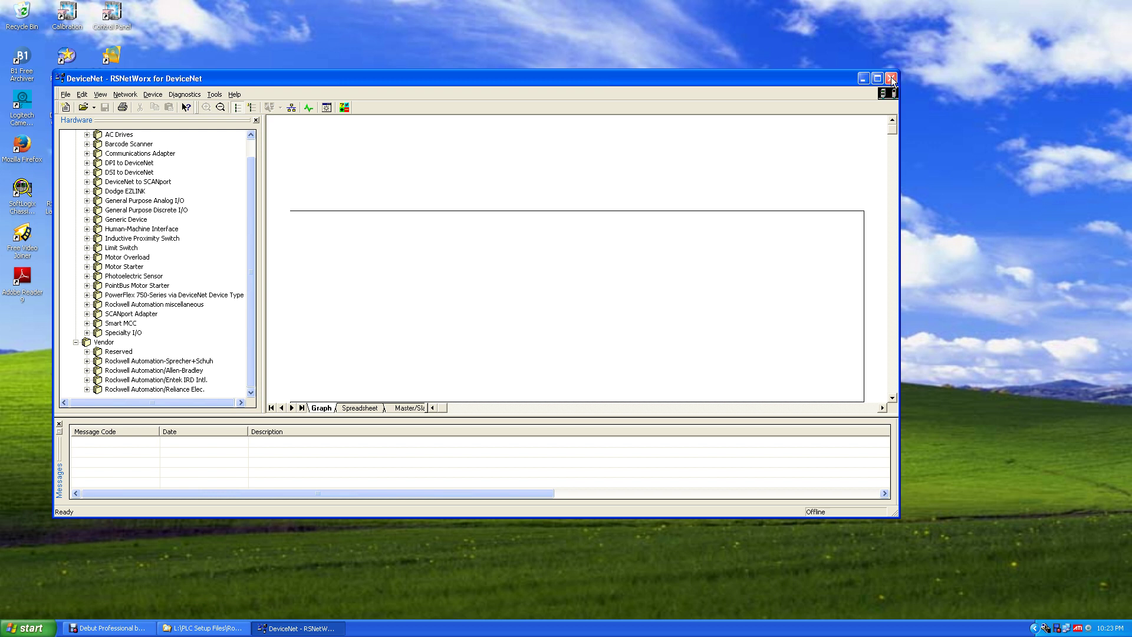